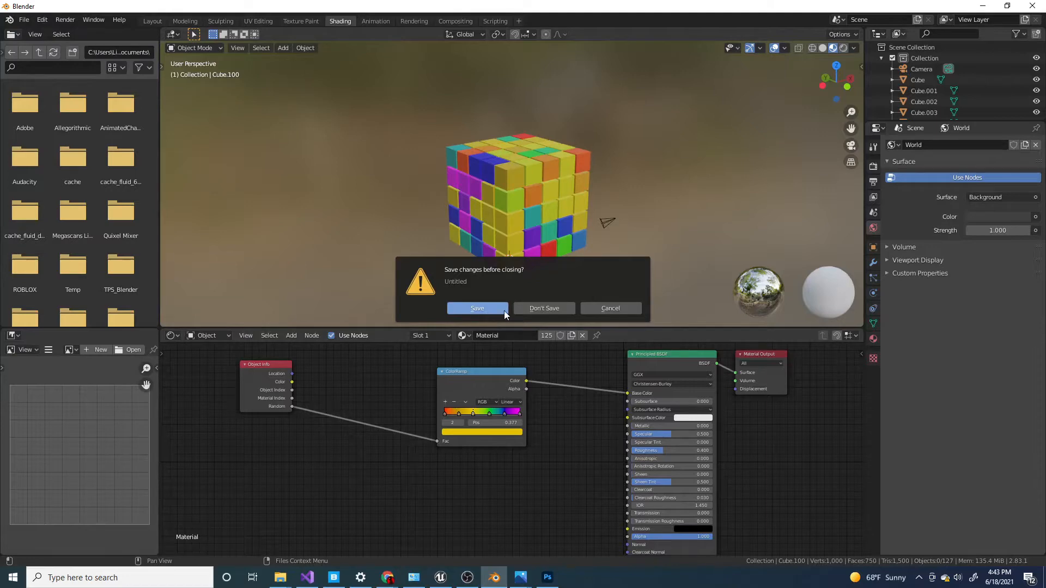
# Discard the unsaved changes to the previous file and frame the default cube in the new scene.
pyautogui.click(545, 309)
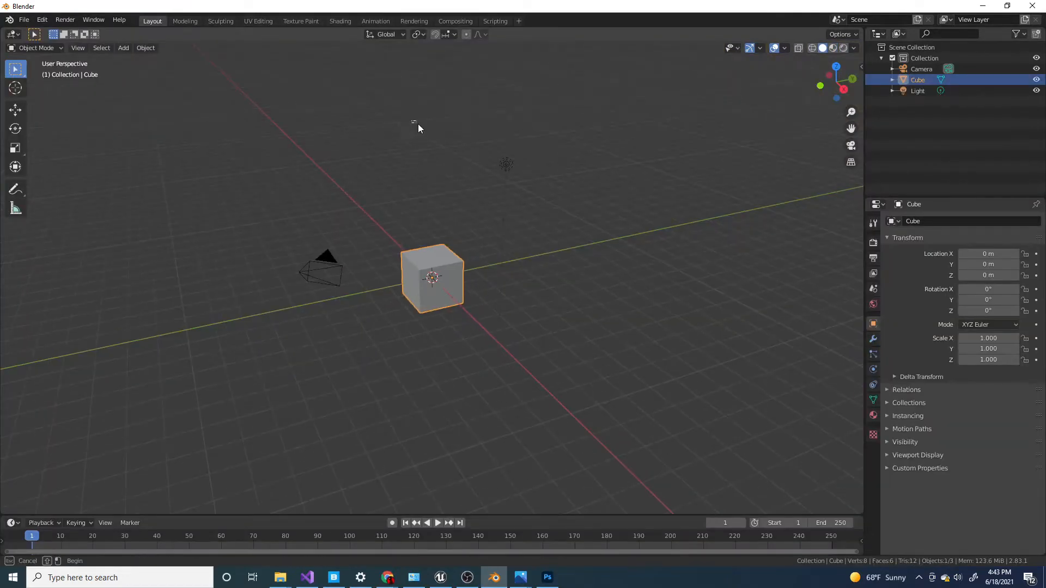
pyautogui.moveTo(417, 123); pyautogui.dragTo(564, 199)
pyautogui.click(458, 283)
pyautogui.scroll(4, 525, 312)
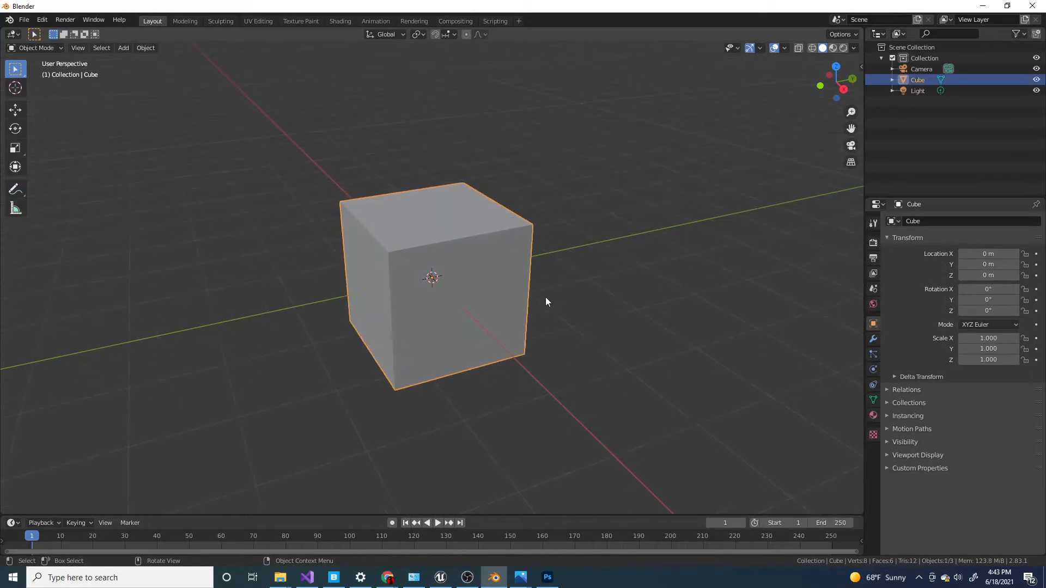
pyautogui.moveTo(444, 267); pyautogui.dragTo(465, 280, button='middle')
pyautogui.scroll(-2, 466, 280)
pyautogui.scroll(4, 465, 280)
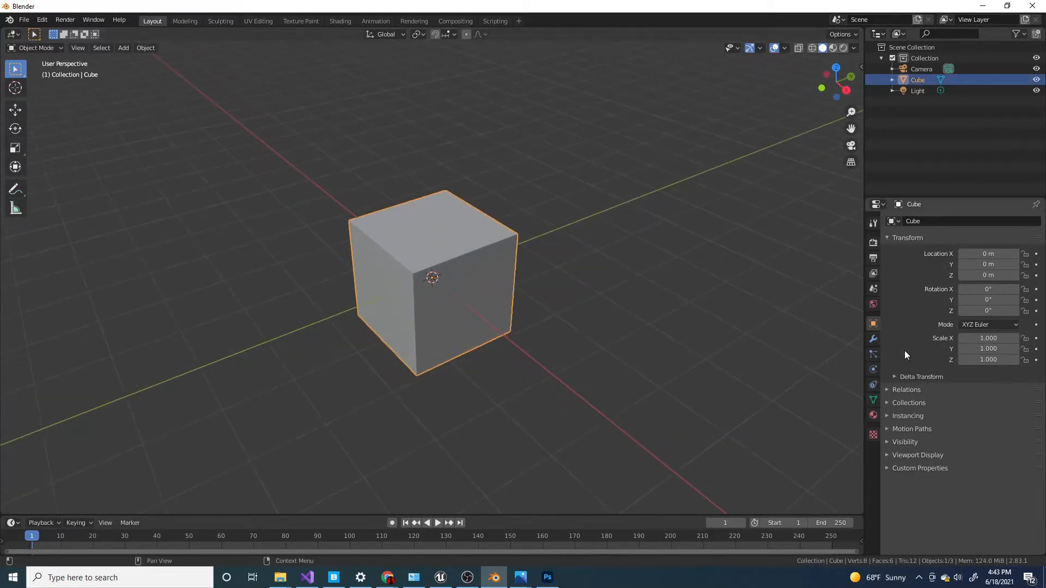
# Add three Array modifiers to the default cube.
pyautogui.click(871, 340)
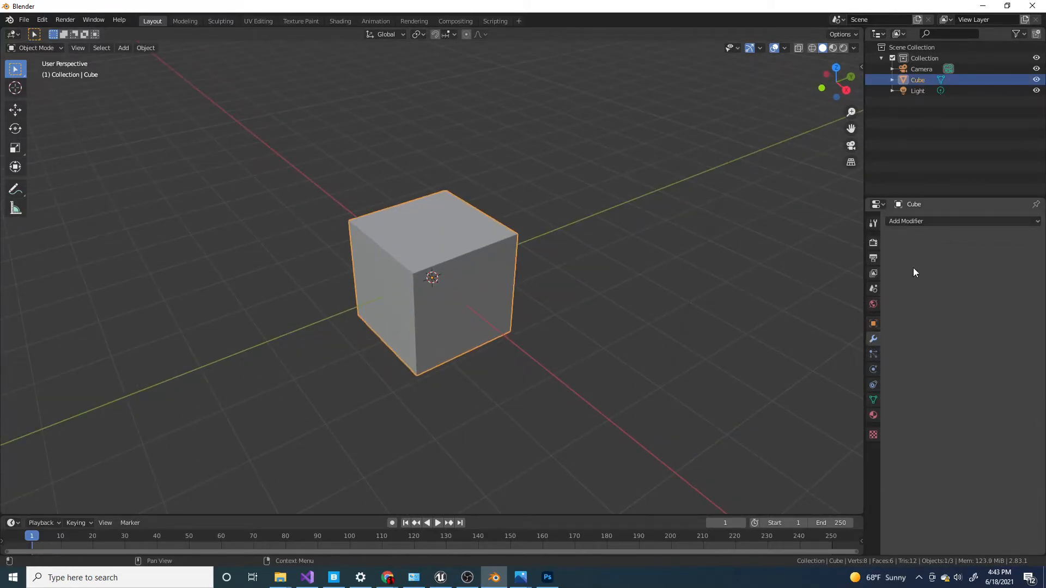
pyautogui.click(922, 224)
pyautogui.click(817, 245)
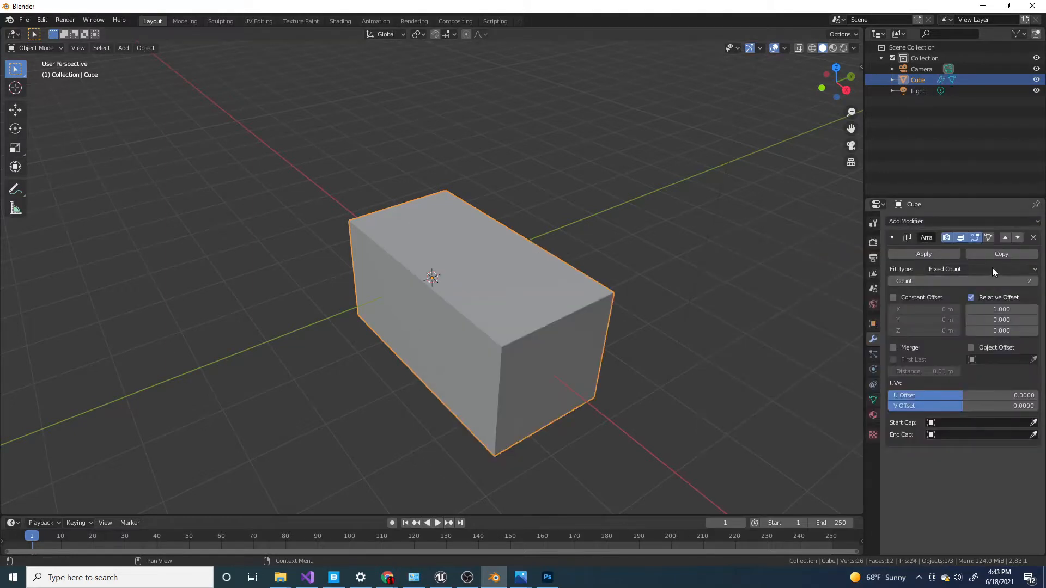
pyautogui.click(964, 222)
pyautogui.click(820, 245)
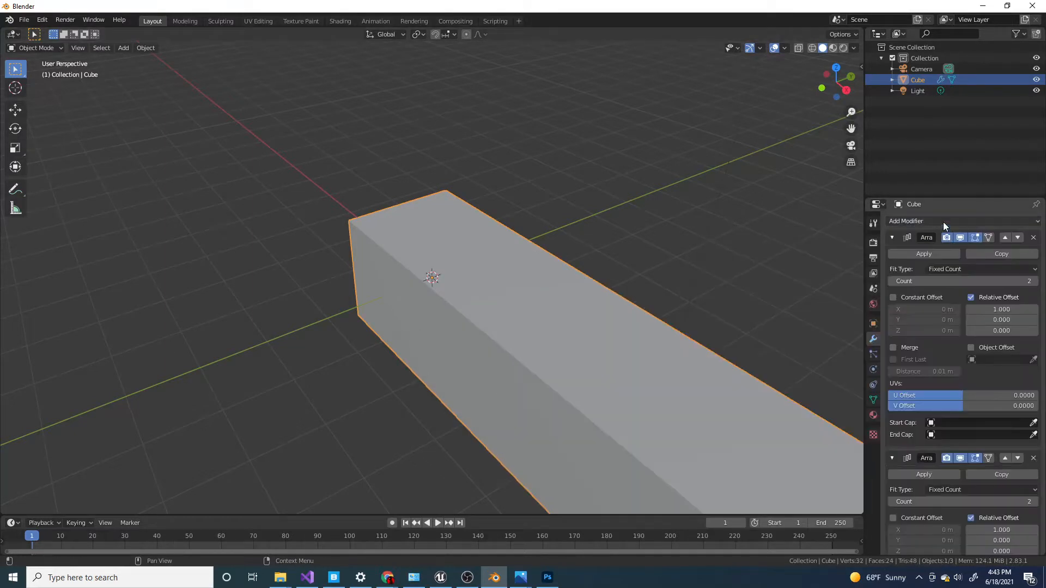
pyautogui.click(943, 221)
pyautogui.click(820, 245)
# Set the first Array modifier's relative X offset to 1.1 to leave gaps between the copies.
pyautogui.scroll(-8, 973, 282)
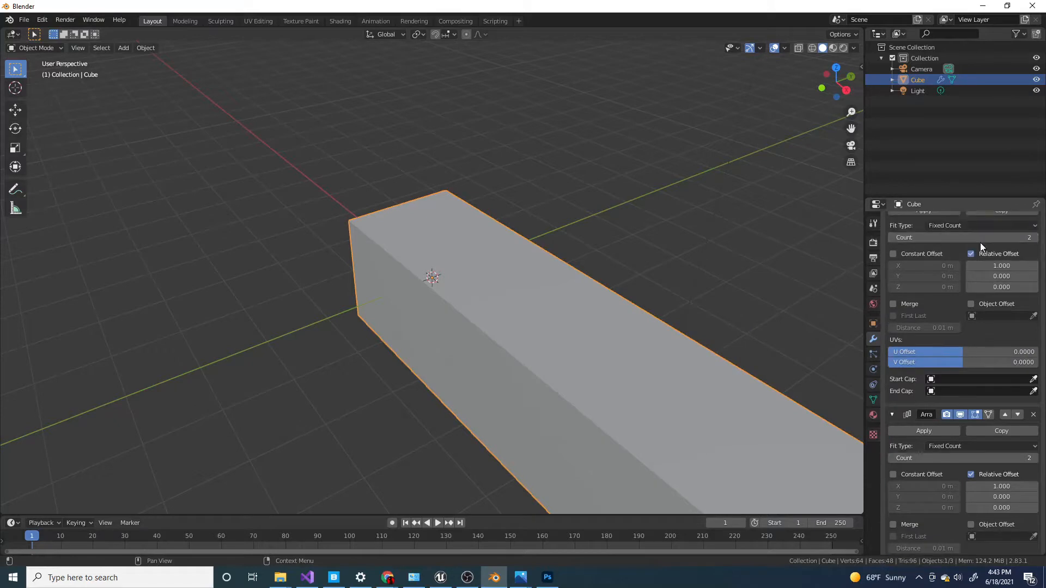
pyautogui.click(998, 265)
pyautogui.write('1.1')
pyautogui.press('Return')
pyautogui.moveTo(536, 226); pyautogui.dragTo(595, 250, button='middle')
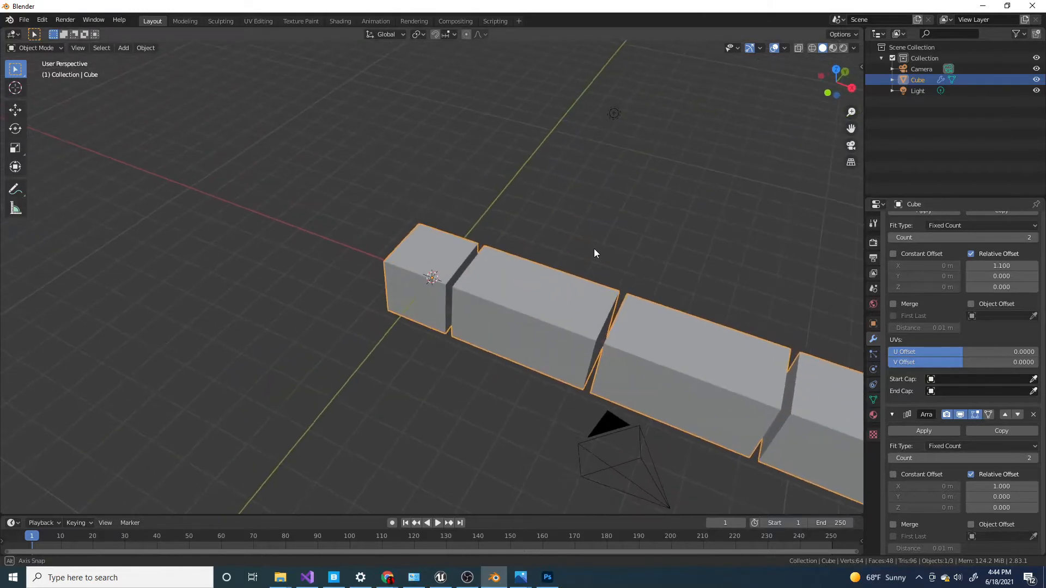
pyautogui.moveTo(1001, 265)
pyautogui.mouseDown()
pyautogui.moveTo(1030, 265)
pyautogui.moveTo(1014, 265)
pyautogui.mouseUp()
pyautogui.click(1004, 266)
pyautogui.write('1')
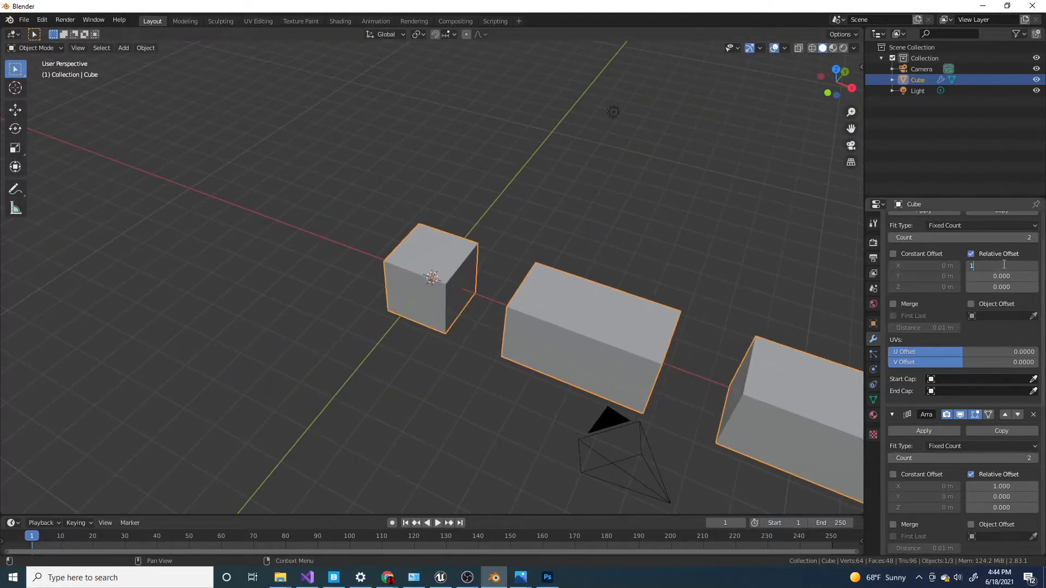
pyautogui.press('Return')
# Set the second Array modifier's relative offset to 0 in X and 1.1 in Y.
pyautogui.scroll(-4, 982, 317)
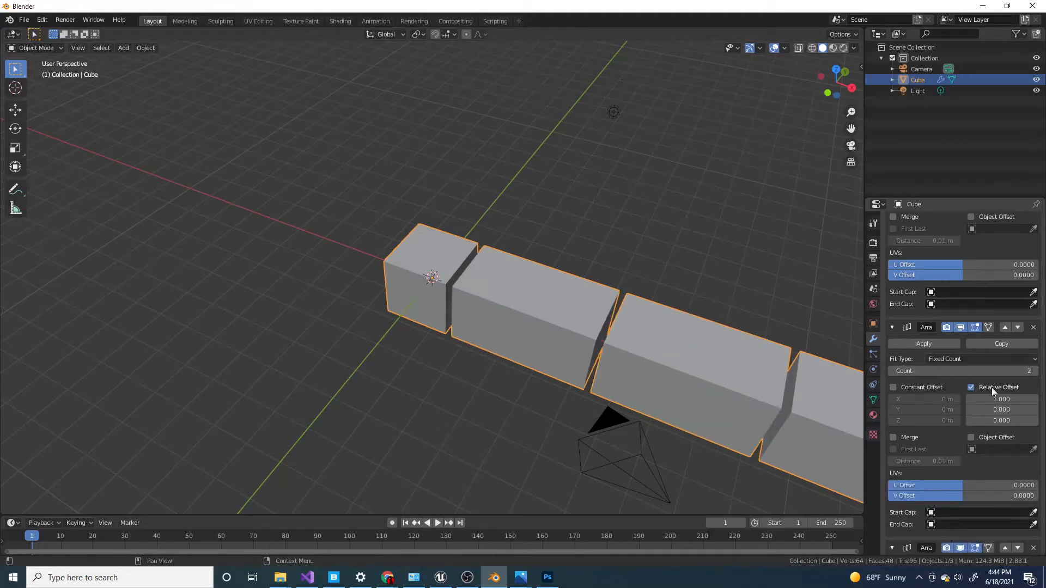
pyautogui.click(999, 400)
pyautogui.write('1.00')
pyautogui.press('Return')
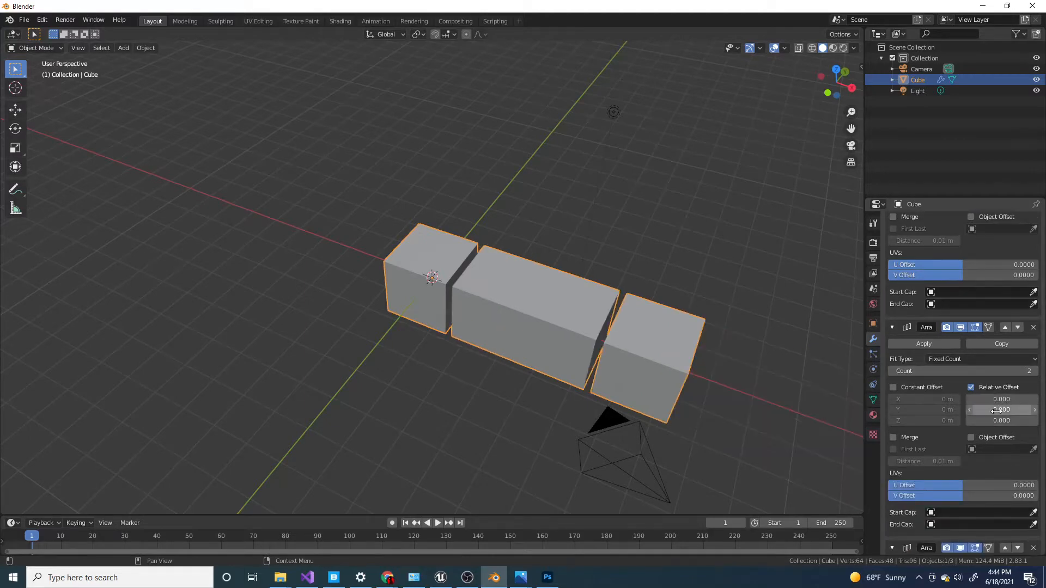
pyautogui.click(999, 410)
pyautogui.write('1')
pyautogui.press('Return')
# Set the third Array modifier's relative offset to 0 in X and 1.1 in Z.
pyautogui.scroll(-5, 975, 377)
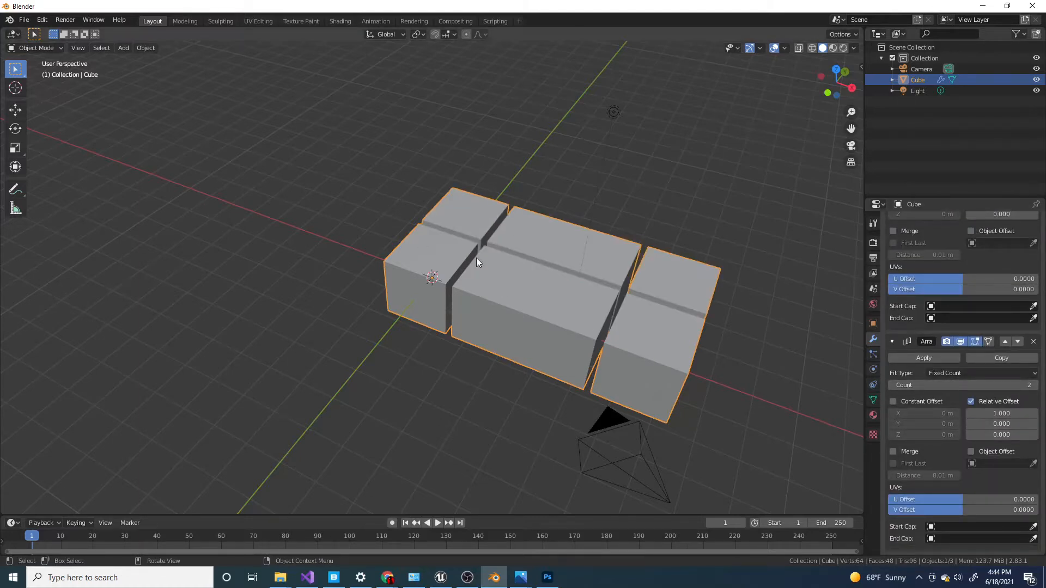
pyautogui.click(1008, 414)
pyautogui.write('0')
pyautogui.press('Return')
pyautogui.click(1001, 434)
pyautogui.write('0.0')
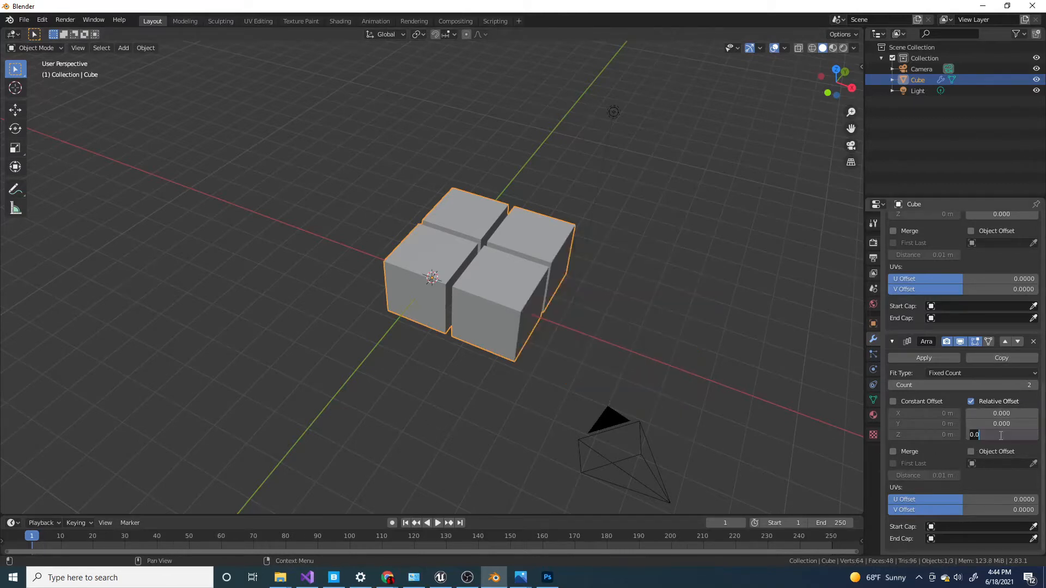
pyautogui.write('1.1')
pyautogui.press('Return')
pyautogui.scroll(-3, 512, 251)
pyautogui.moveTo(551, 274); pyautogui.dragTo(529, 258, button='middle')
pyautogui.scroll(5, 530, 259)
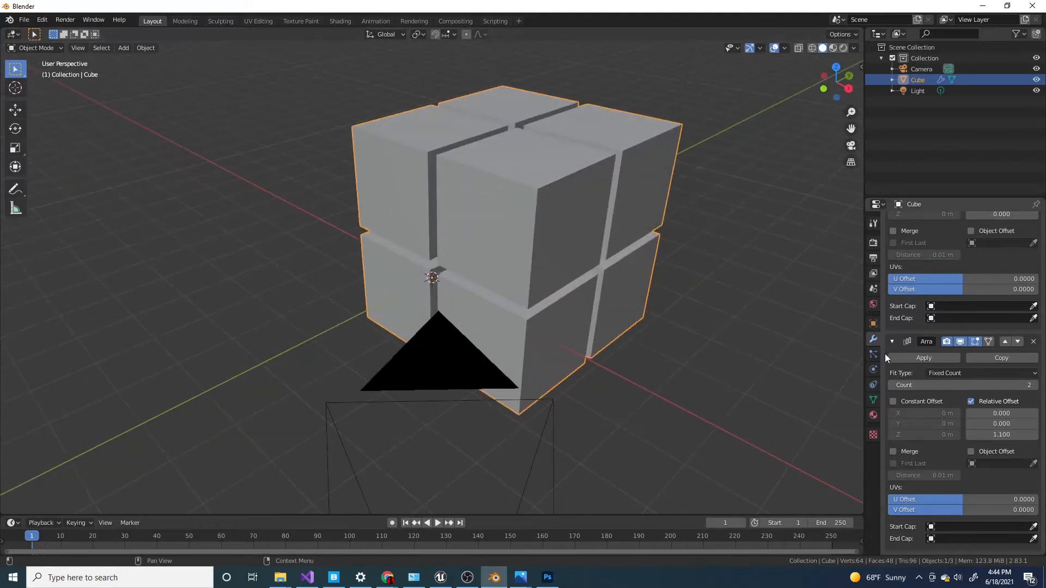
# Set the count of all three Array modifiers to 5.
pyautogui.click(996, 384)
pyautogui.press('Return')
pyautogui.scroll(-5, 989, 360)
pyautogui.click(1003, 273)
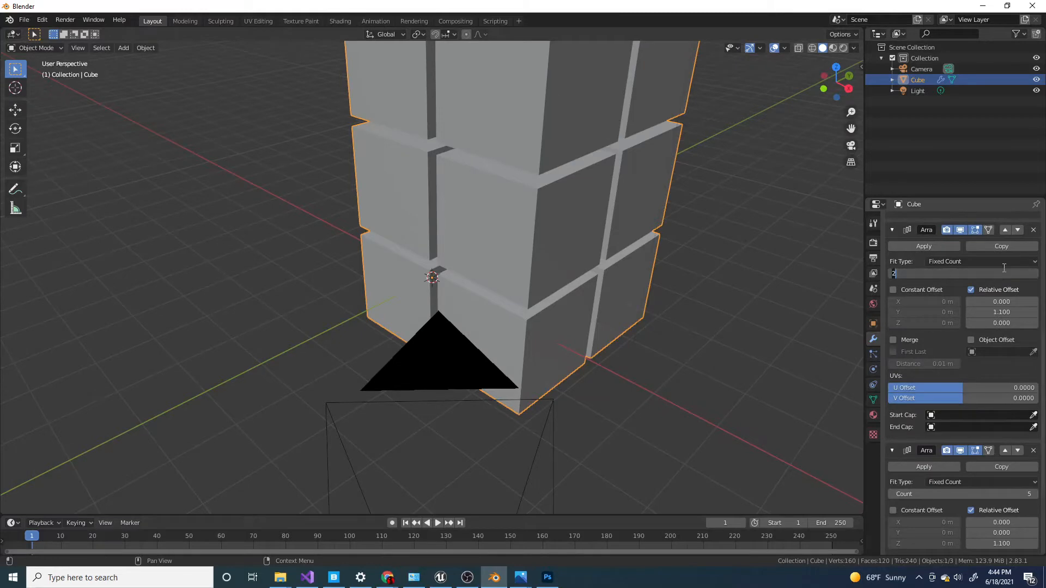
pyautogui.press('Return')
pyautogui.scroll(10, 988, 308)
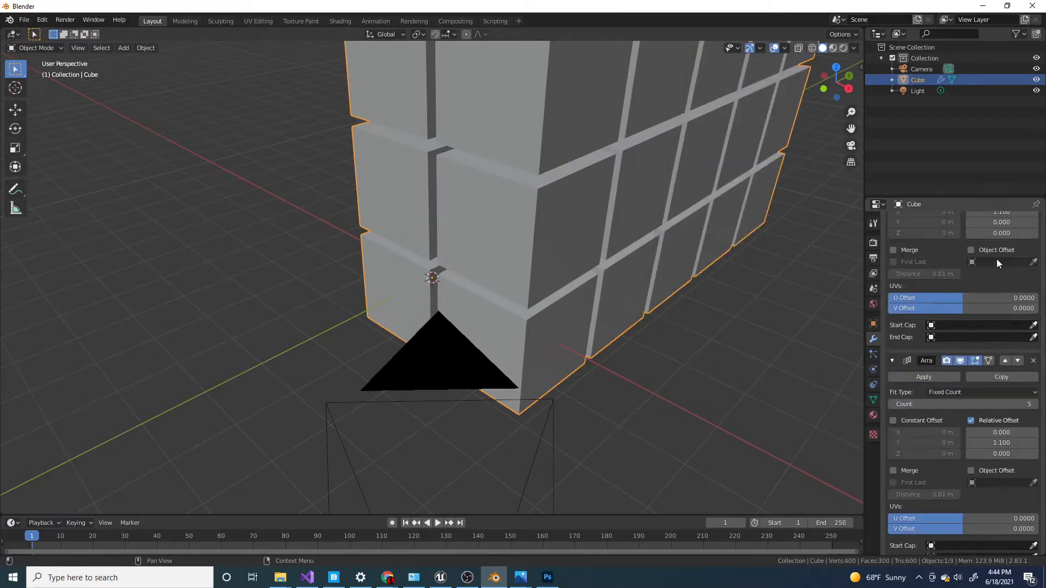
pyautogui.click(988, 271)
pyautogui.press('Return')
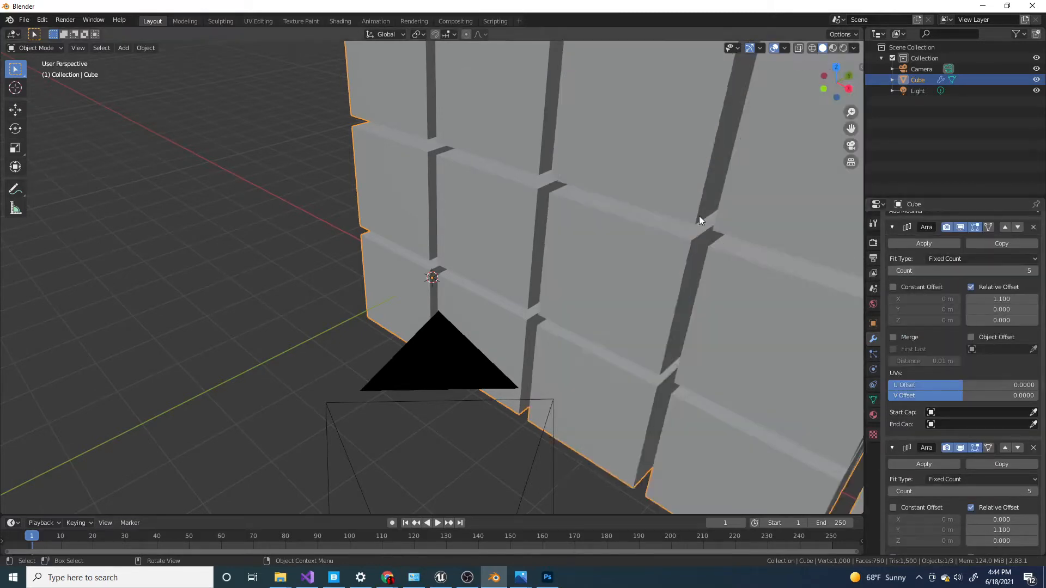
# Inspect the arrayed block from several angles and try moving it as a single object.
pyautogui.scroll(-6, 599, 225)
pyautogui.moveTo(576, 227); pyautogui.dragTo(606, 240, button='middle')
pyautogui.click(624, 238)
pyautogui.scroll(3, 526, 200)
pyautogui.click(524, 203)
pyautogui.scroll(-4, 565, 198)
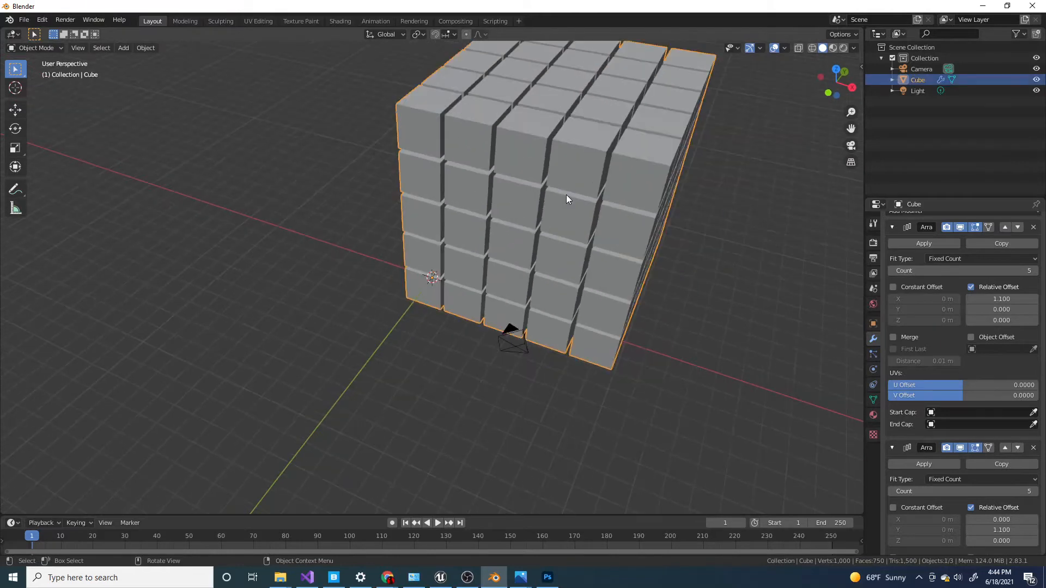
pyautogui.moveTo(565, 198); pyautogui.dragTo(460, 300, button='middle')
pyautogui.press('g')
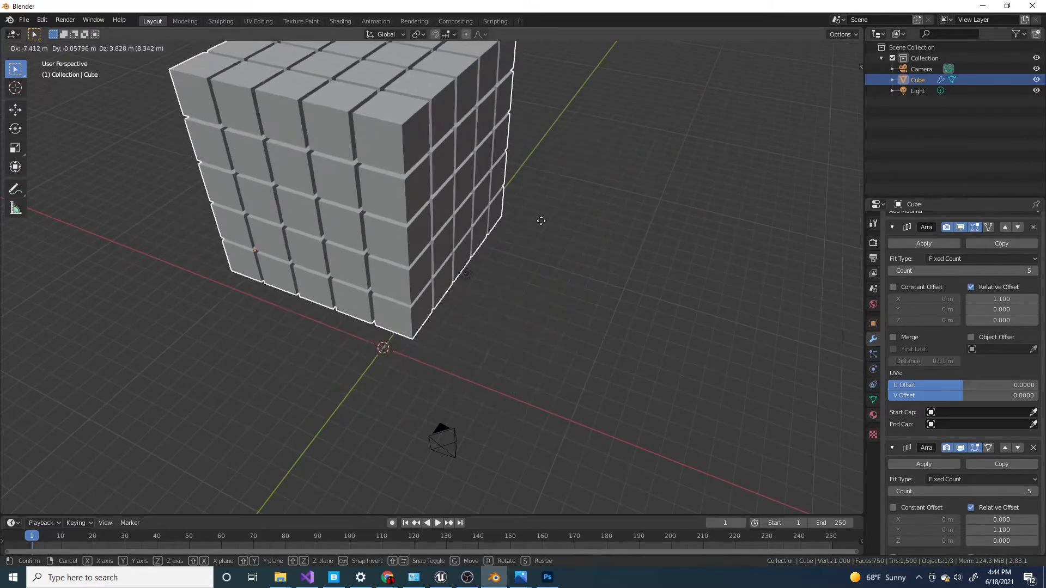
pyautogui.rightClick(540, 222)
# Apply all three Array modifiers to the cube and test-move the resulting mesh.
pyautogui.click(930, 243)
pyautogui.click(929, 243)
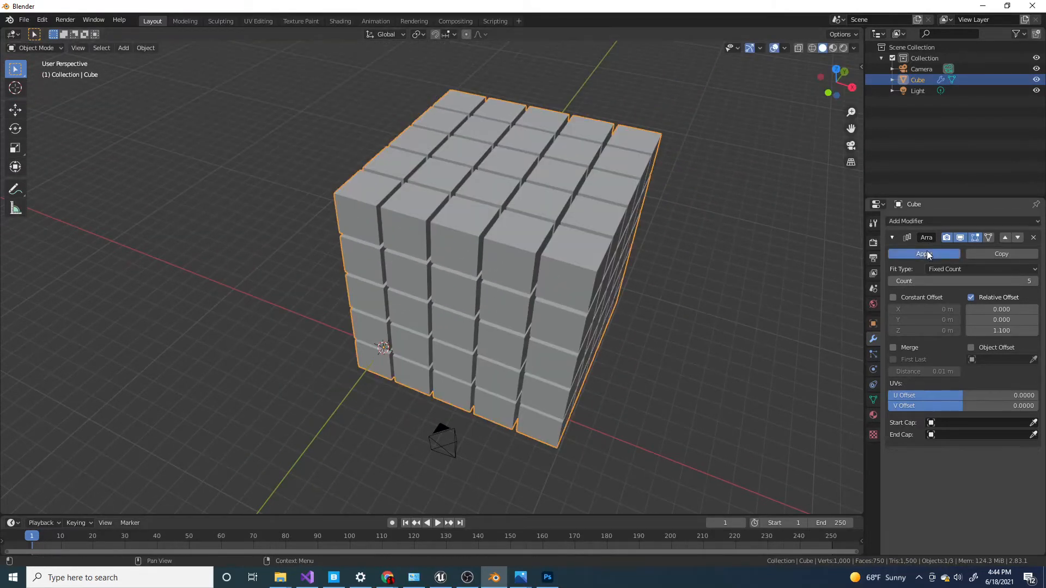
pyautogui.click(927, 251)
pyautogui.scroll(-1, 583, 240)
pyautogui.press('g')
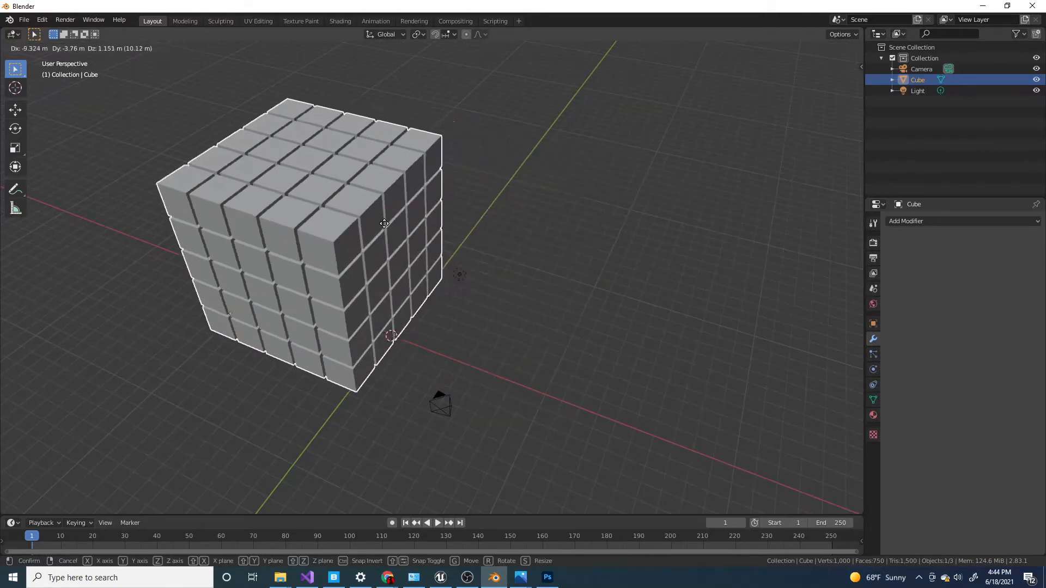
pyautogui.rightClick(568, 275)
# Separate the whole mesh by loose parts so each small cube is its own object.
pyautogui.scroll(2, 568, 276)
pyautogui.press('Tab')
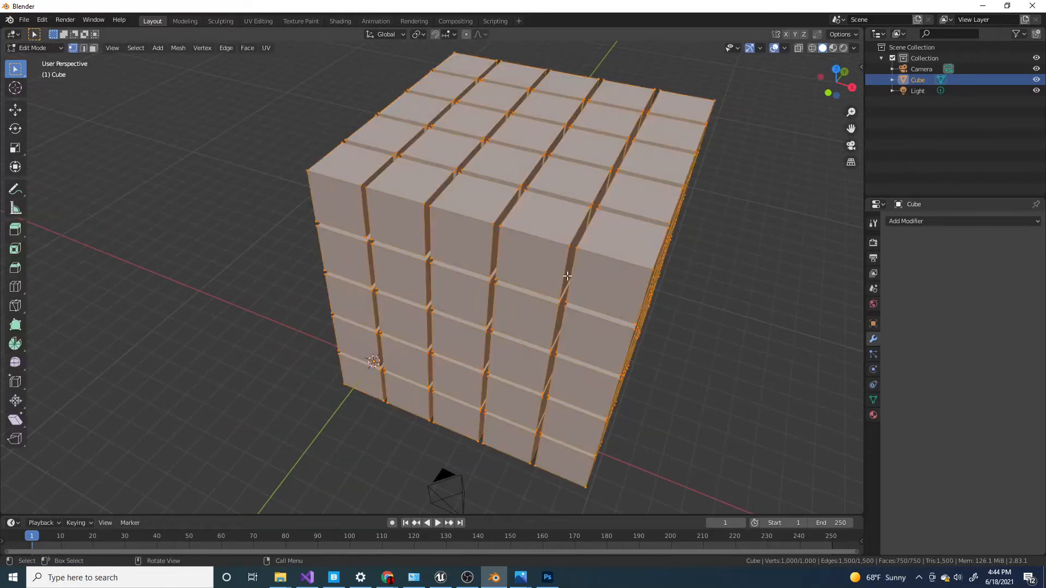
pyautogui.scroll(-2, 568, 276)
pyautogui.press('p')
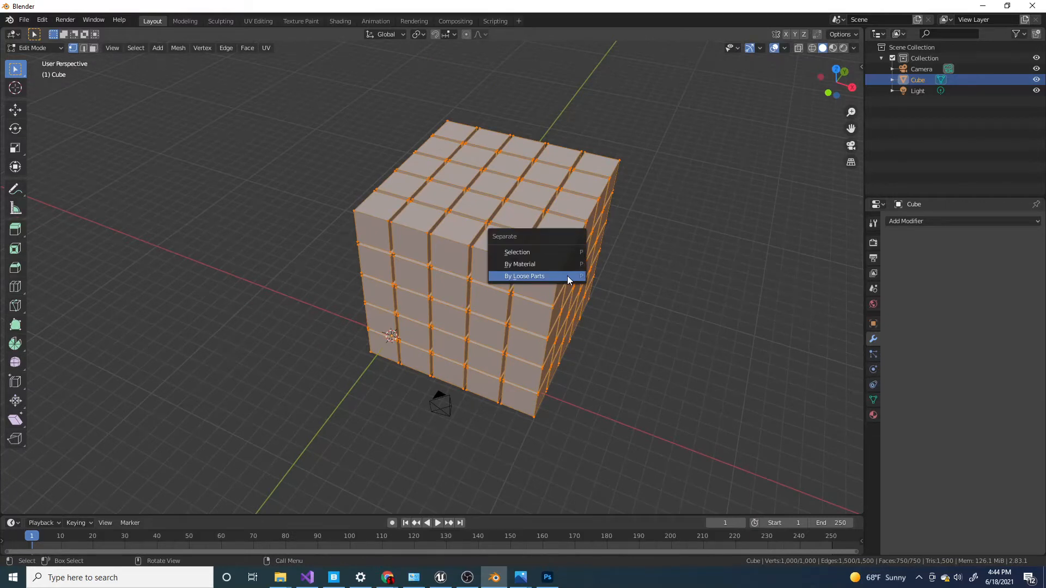
pyautogui.click(567, 275)
pyautogui.moveTo(567, 276); pyautogui.dragTo(586, 259, button='middle')
pyautogui.press('Tab')
pyautogui.scroll(3, 534, 259)
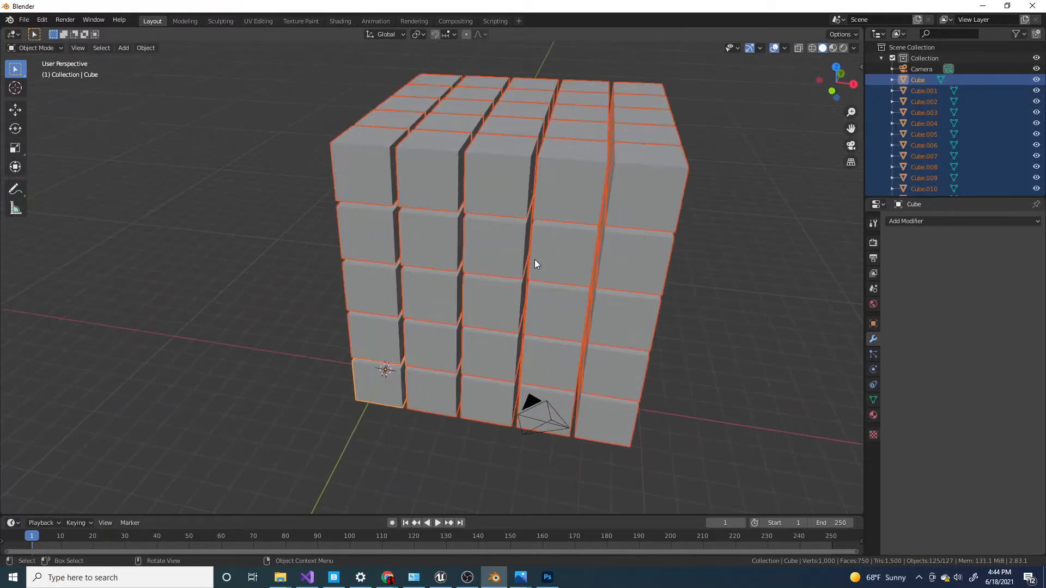
# Try moving and rotating a single cube in the top layer to check its pivot point.
pyautogui.click(564, 159)
pyautogui.press('g')
pyautogui.rightClick(454, 201)
pyautogui.press('r')
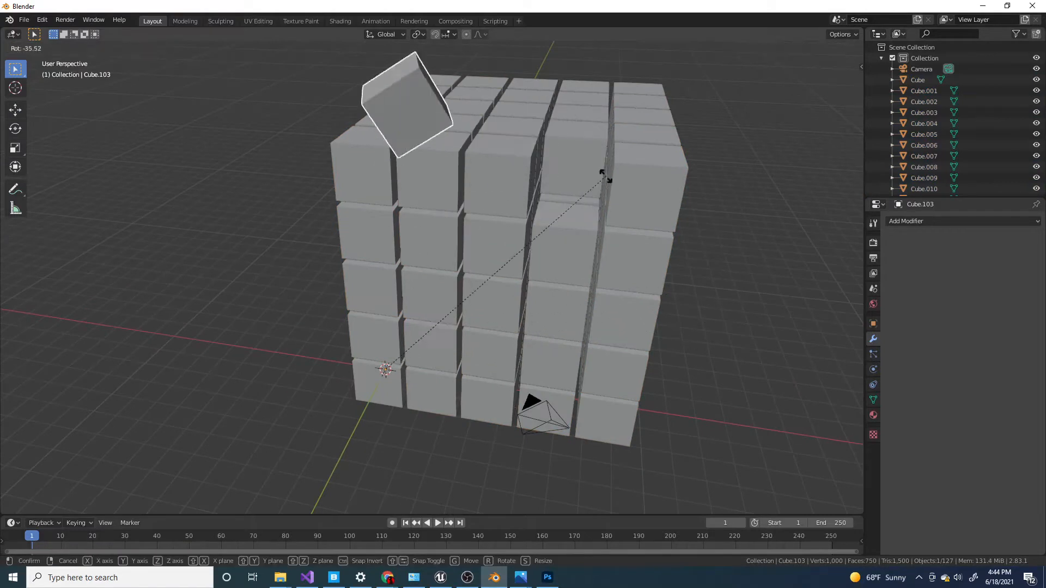
pyautogui.rightClick(488, 210)
pyautogui.press('r')
pyautogui.press('r')
pyautogui.rightClick(537, 223)
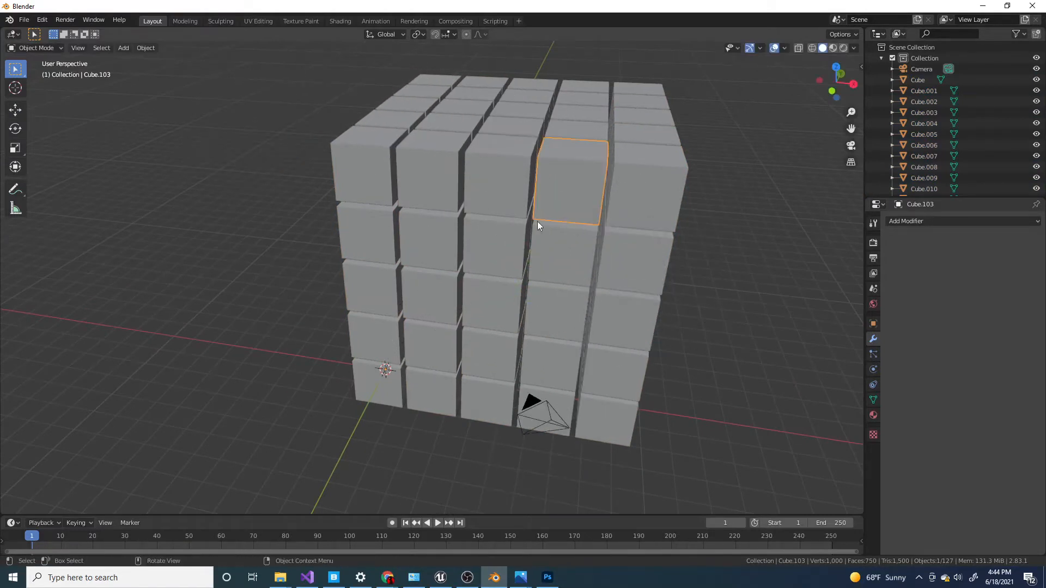
pyautogui.scroll(-3, 567, 227)
pyautogui.moveTo(568, 226); pyautogui.dragTo(528, 243, button='middle')
pyautogui.scroll(3, 519, 195)
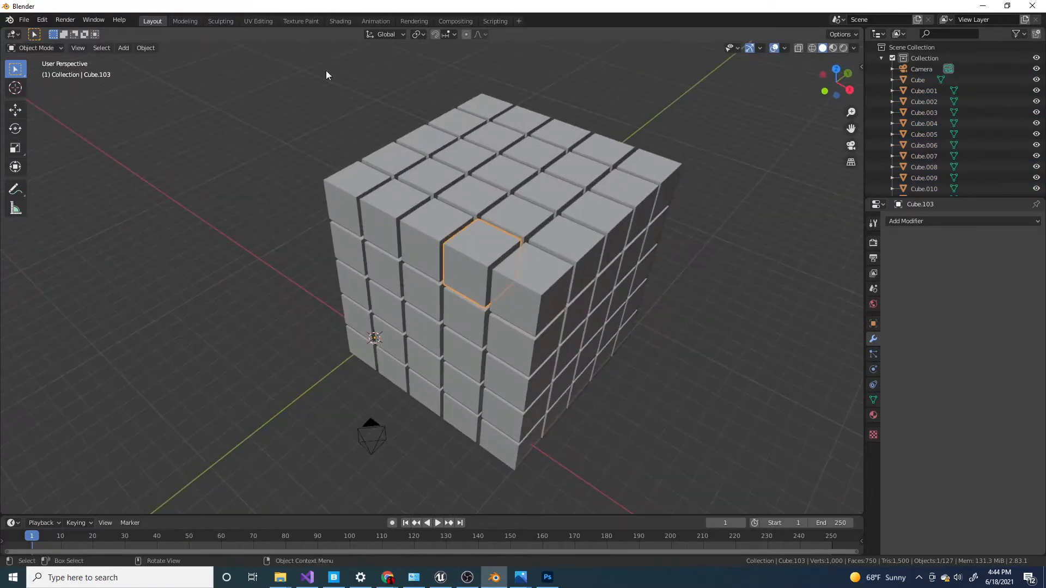
# Select all objects, set each one's origin to its own geometry, and clear the selection.
pyautogui.moveTo(326, 70); pyautogui.dragTo(668, 472)
pyautogui.moveTo(668, 473); pyautogui.dragTo(307, 193, button='middle')
pyautogui.click(140, 50)
pyautogui.moveTo(155, 69)
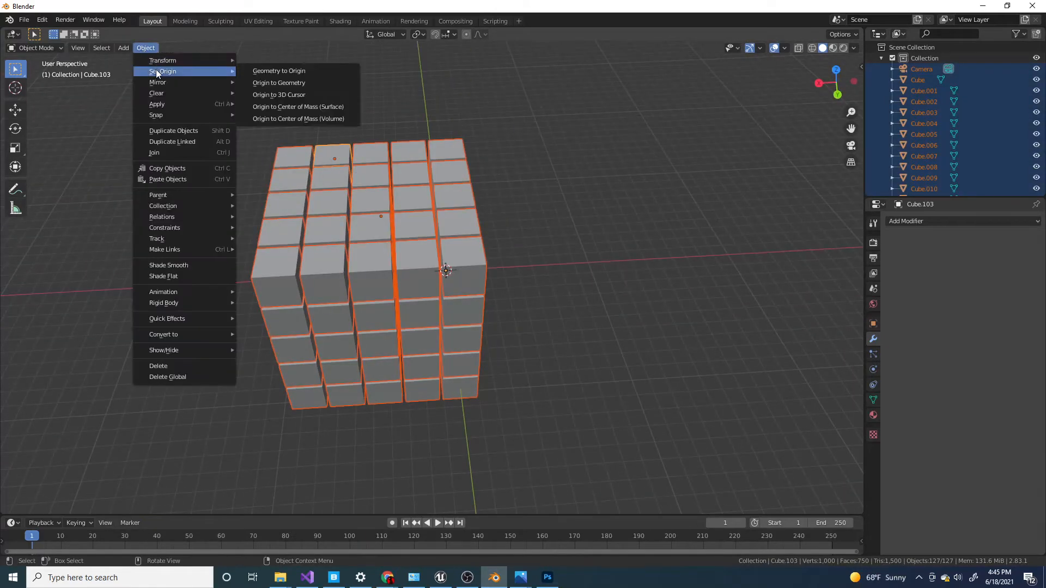
pyautogui.click(275, 83)
pyautogui.scroll(-2, 294, 106)
pyautogui.moveTo(368, 188); pyautogui.dragTo(506, 167, button='middle')
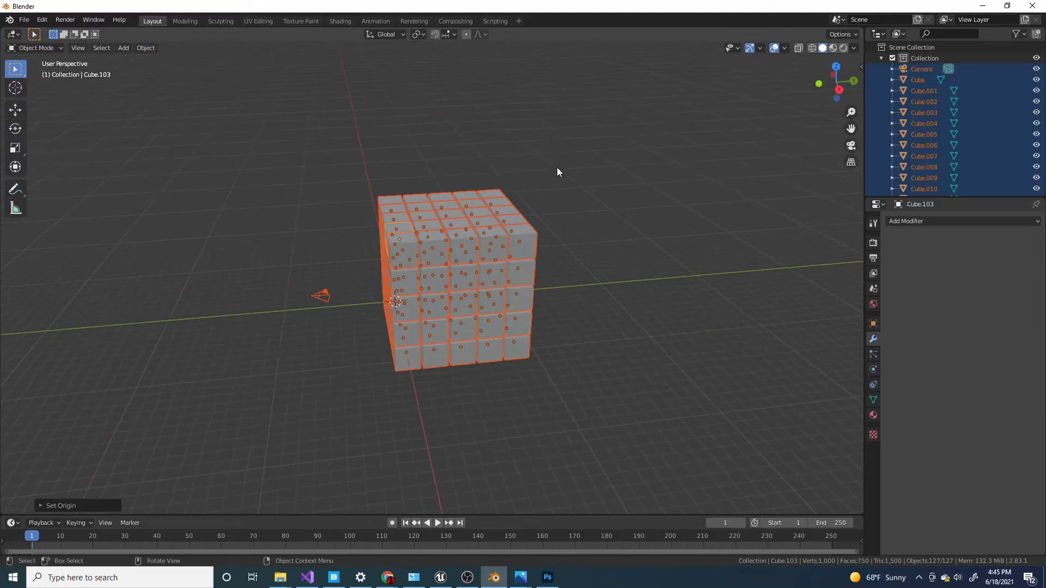
pyautogui.click(581, 175)
# Select one cube along the top layer's edge and try moving it individually.
pyautogui.scroll(2, 446, 211)
pyautogui.moveTo(446, 211); pyautogui.dragTo(480, 241, button='middle')
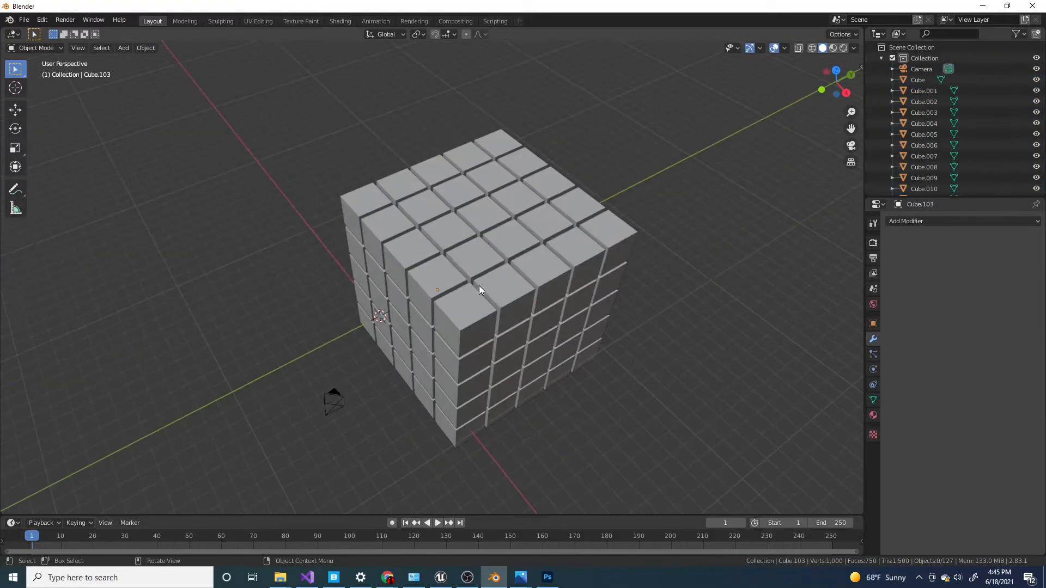
pyautogui.click(499, 290)
pyautogui.press('g')
pyautogui.rightClick(515, 206)
pyautogui.scroll(-1, 584, 256)
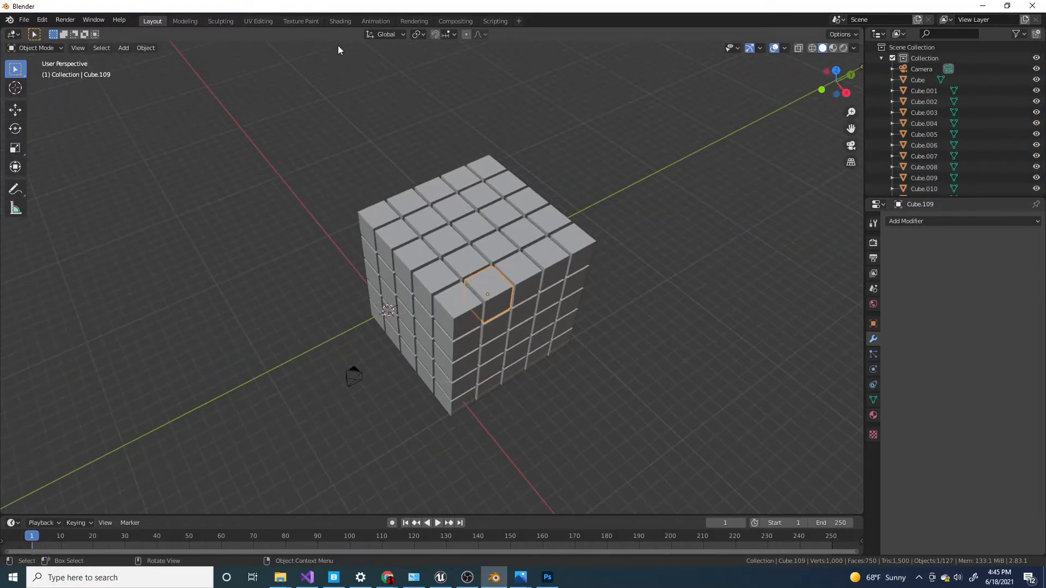
# Switch to the Shading workspace and set the shared material's Principled BSDF base color to red.
pyautogui.click(343, 21)
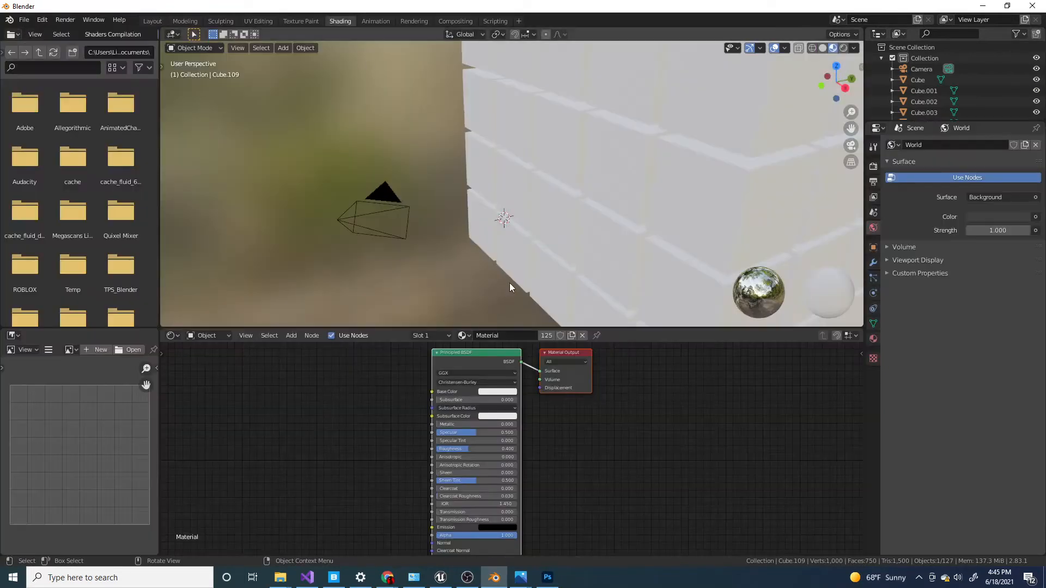
pyautogui.scroll(-6, 509, 283)
pyautogui.scroll(4, 588, 142)
pyautogui.keyDown('shift'); pyautogui.moveTo(590, 132); pyautogui.dragTo(527, 236, button='middle'); pyautogui.keyUp('shift')
pyautogui.scroll(4, 527, 236)
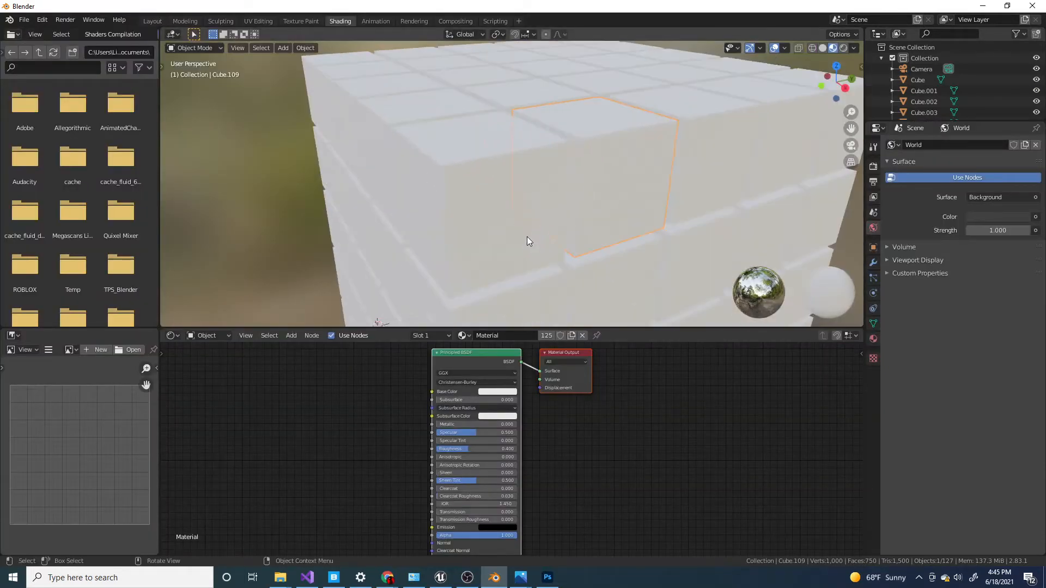
pyautogui.click(345, 423)
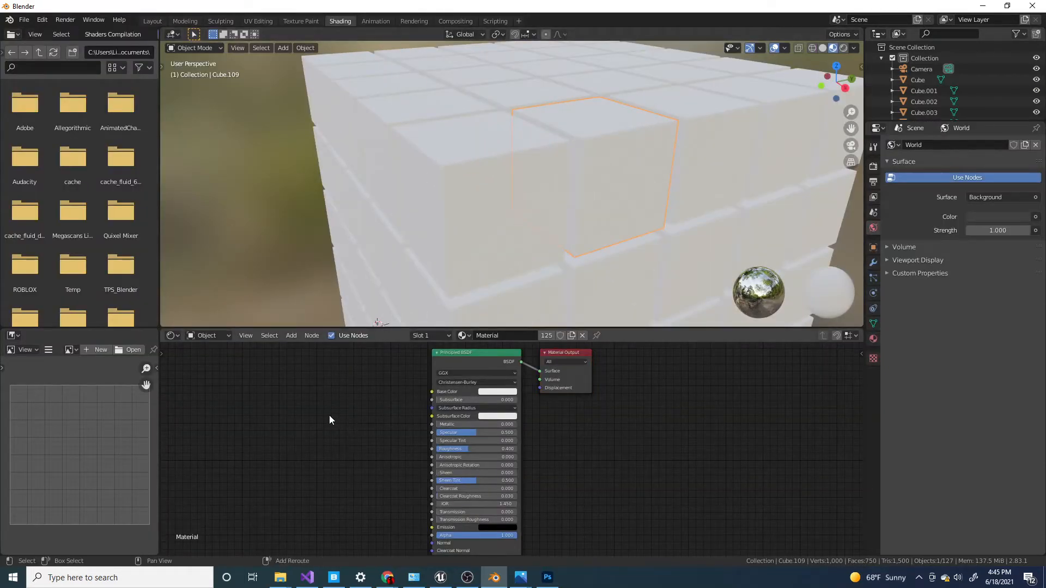
pyautogui.hotkey('shift', 'a')
pyautogui.click(497, 392)
pyautogui.moveTo(529, 334)
pyautogui.mouseDown()
pyautogui.moveTo(490, 292)
pyautogui.moveTo(536, 315)
pyautogui.moveTo(514, 313)
pyautogui.moveTo(510, 340)
pyautogui.mouseUp()
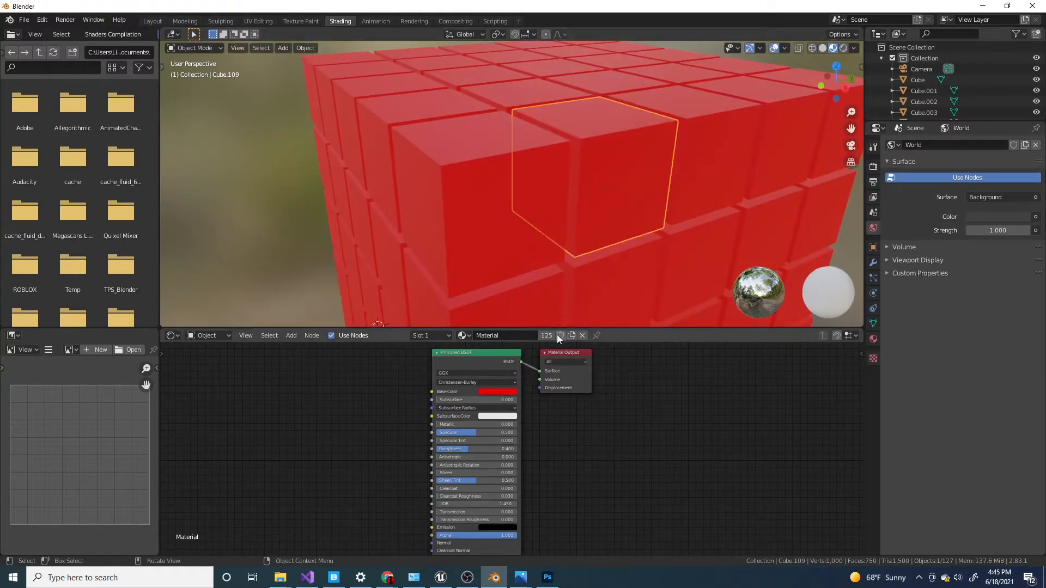
# Add a ColorRamp node and place it to the left of the Principled BSDF.
pyautogui.click(495, 391)
pyautogui.scroll(-4, 429, 385)
pyautogui.moveTo(357, 382); pyautogui.dragTo(438, 383, button='middle')
pyautogui.scroll(3, 420, 398)
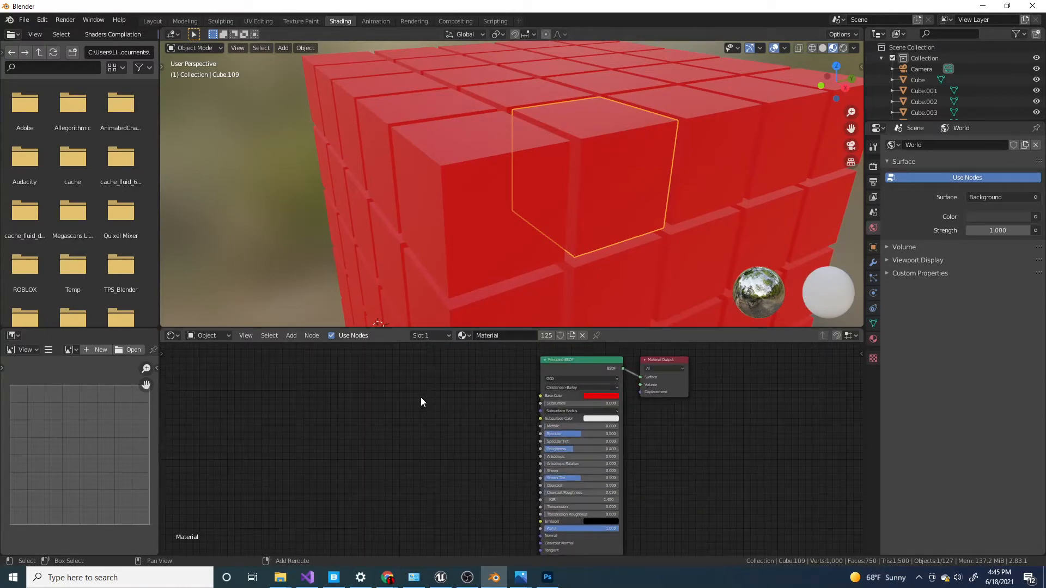
pyautogui.hotkey('shift', 'a')
pyautogui.click(421, 397)
pyautogui.write('C')
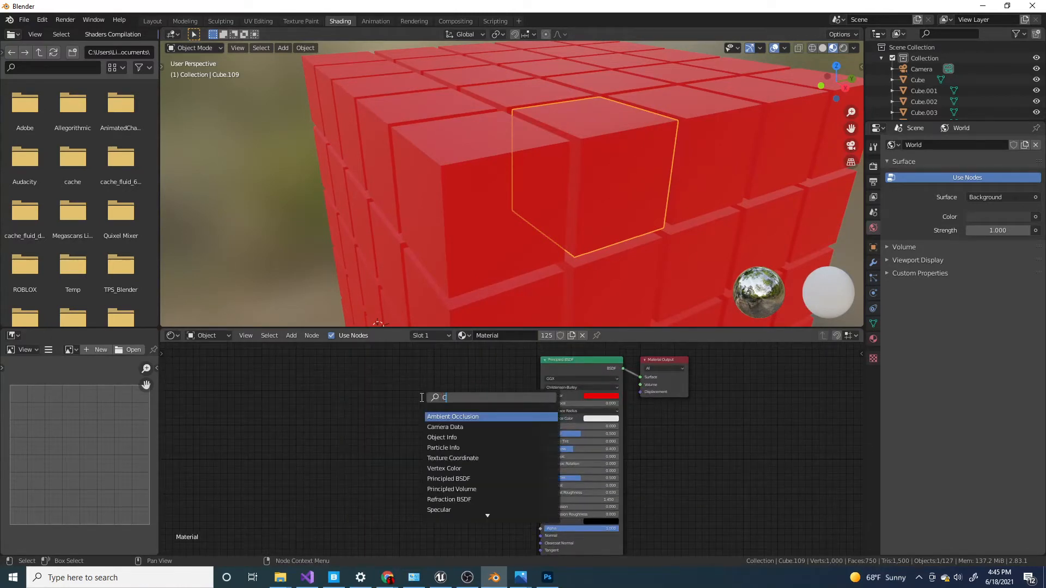
pyautogui.write('OLOR')
pyautogui.press('Down')
pyautogui.press('Return')
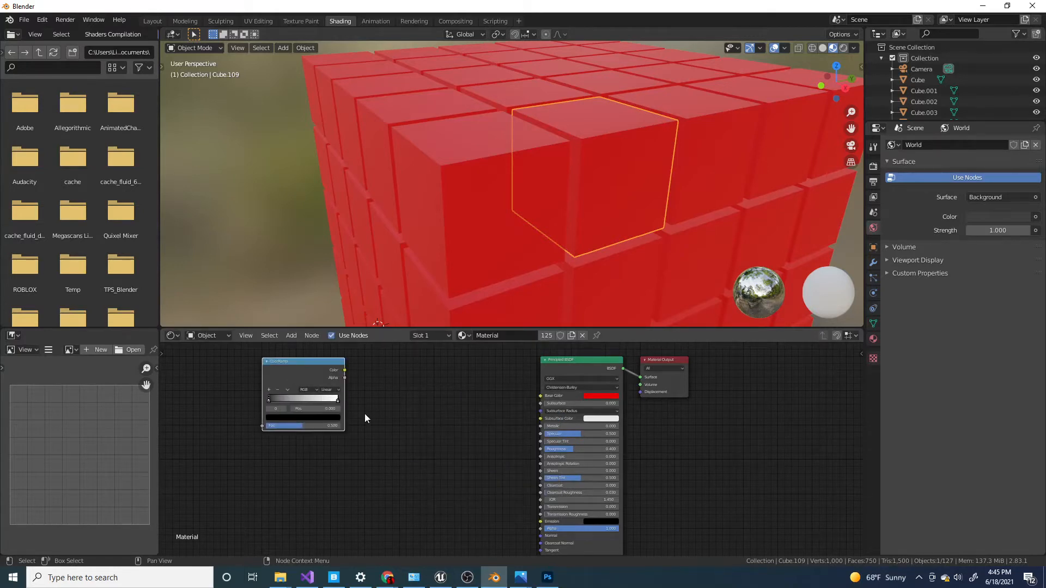
pyautogui.press('capslock')
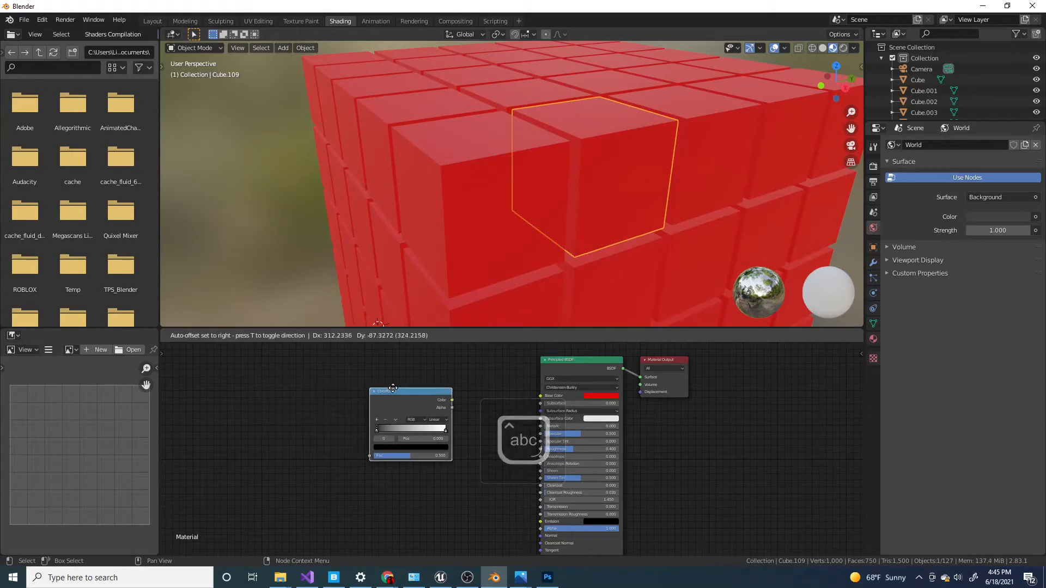
pyautogui.click(398, 392)
# Add an Object Info node to the left of the ColorRamp.
pyautogui.hotkey('shift', 'a')
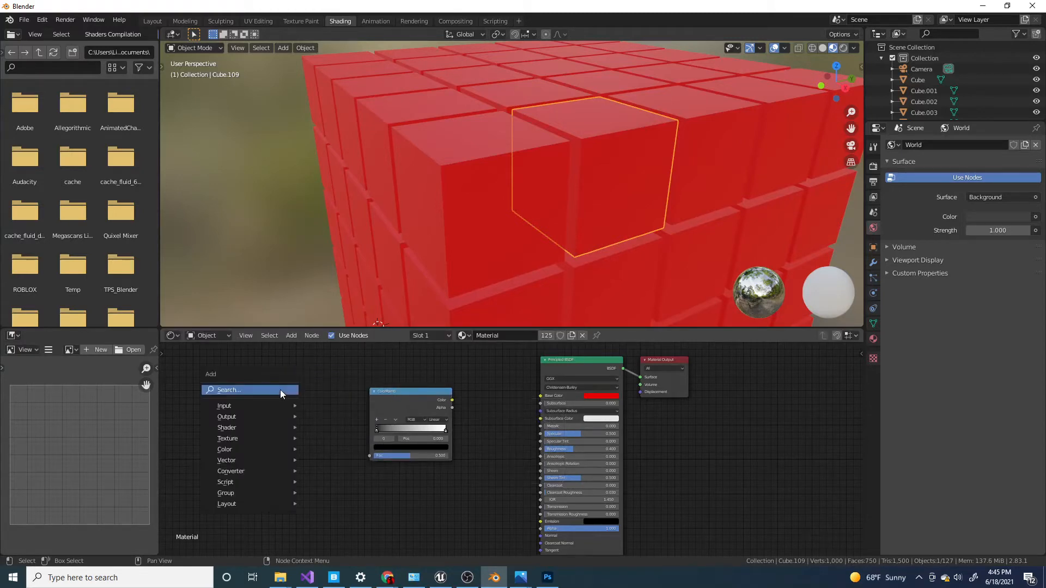
pyautogui.click(280, 390)
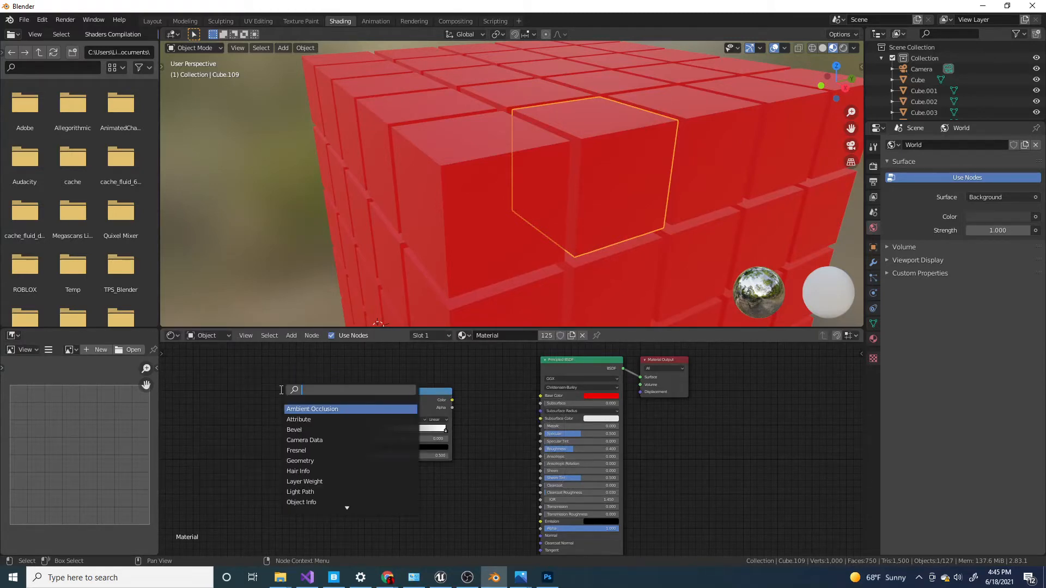
pyautogui.write('ob')
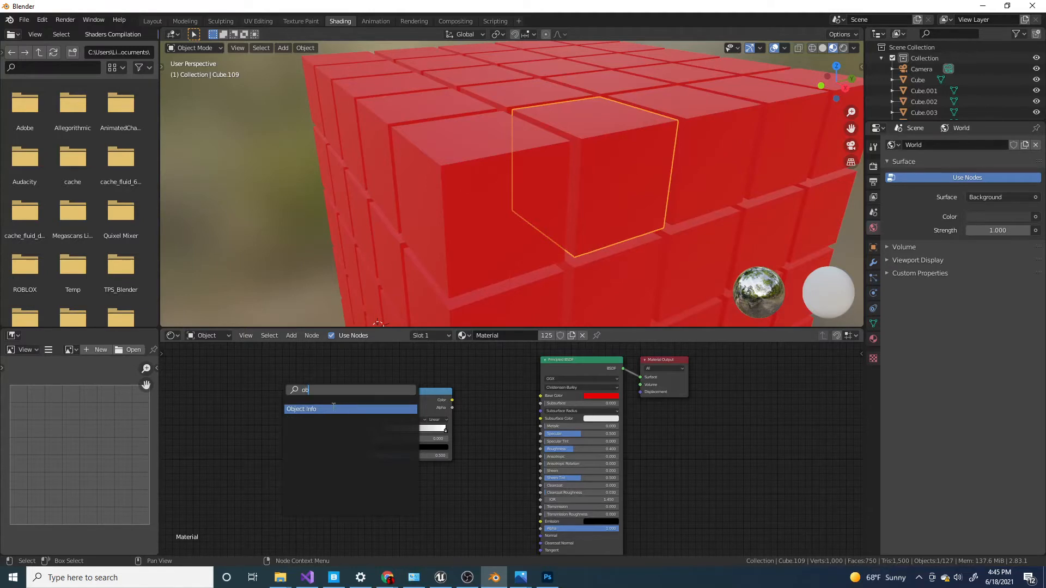
pyautogui.click(333, 406)
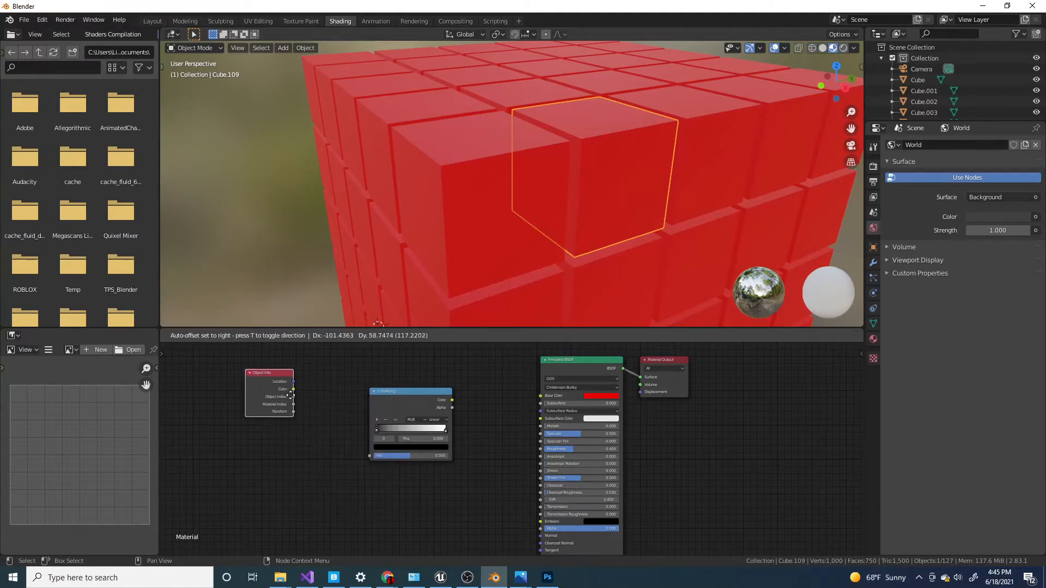
pyautogui.click(276, 380)
# Connect the Object Info node's Random output to the ColorRamp's Fac input and move the Object Info node closer to the ramp.
pyautogui.scroll(3, 275, 404)
pyautogui.moveTo(220, 393); pyautogui.dragTo(332, 457)
pyautogui.scroll(-1, 291, 394)
pyautogui.moveTo(291, 394); pyautogui.dragTo(371, 429, button='middle')
pyautogui.scroll(-1, 371, 429)
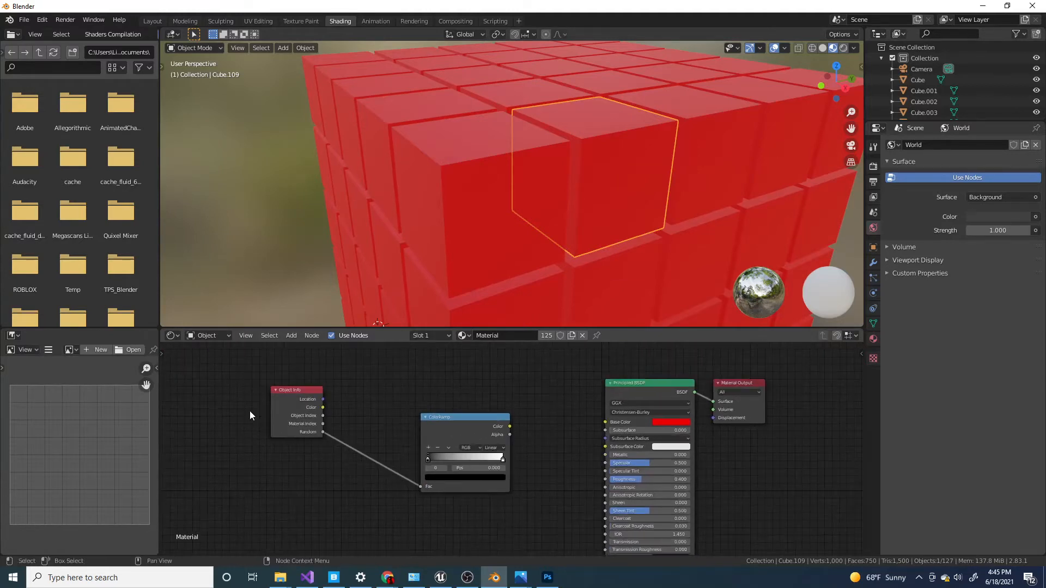
pyautogui.moveTo(279, 408); pyautogui.dragTo(324, 452)
pyautogui.scroll(1, 502, 447)
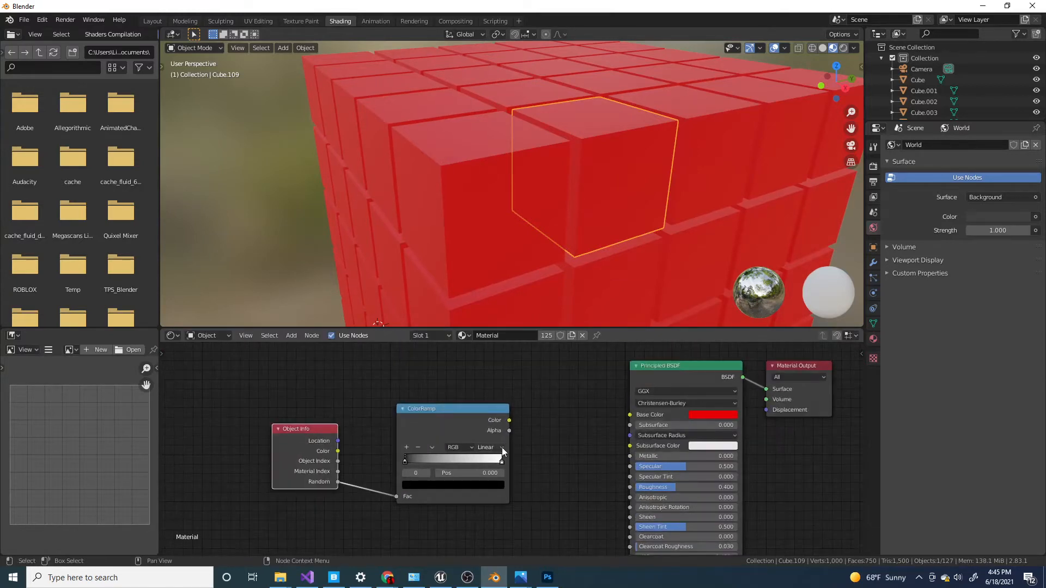
# Connect the ColorRamp's Color output to the Principled BSDF's Base Color and clear the cube selection.
pyautogui.moveTo(508, 420); pyautogui.dragTo(630, 414)
pyautogui.scroll(-5, 558, 143)
pyautogui.scroll(-1, 558, 144)
pyautogui.click(624, 181)
pyautogui.scroll(3, 620, 191)
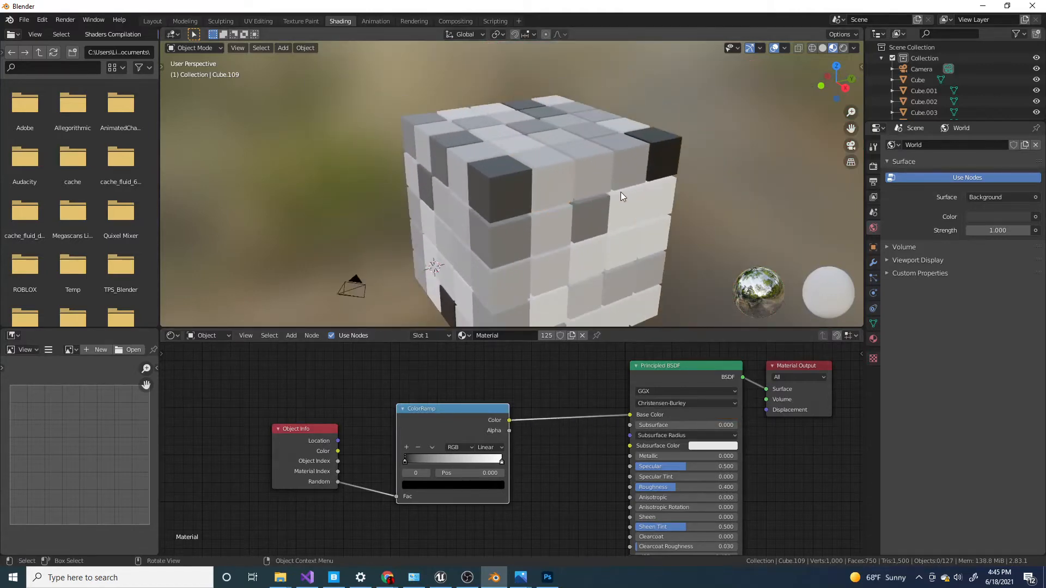
pyautogui.scroll(-3, 620, 192)
pyautogui.moveTo(586, 202); pyautogui.dragTo(551, 219, button='middle')
pyautogui.scroll(3, 547, 178)
pyautogui.scroll(-2, 551, 177)
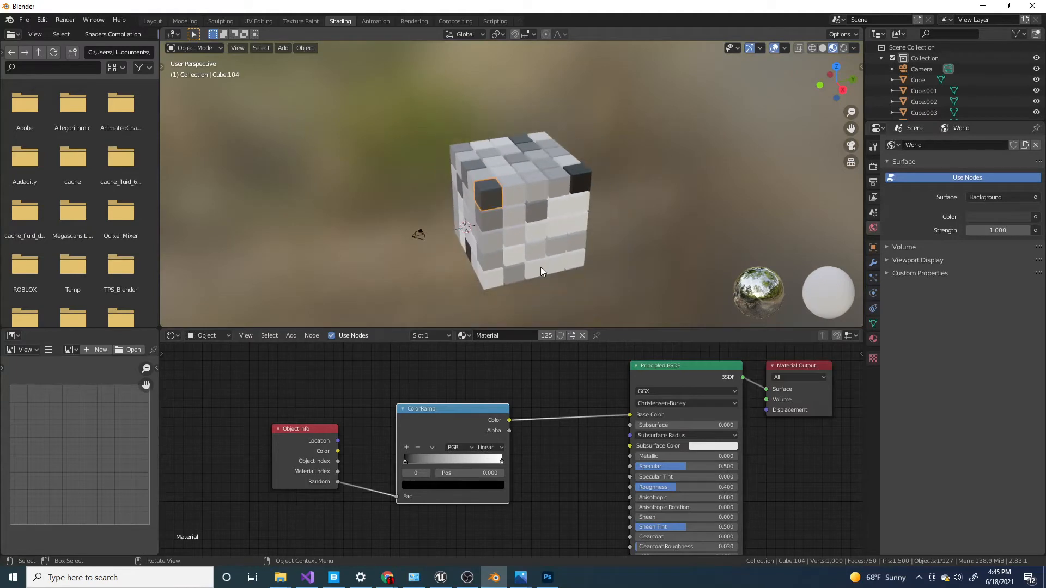
pyautogui.scroll(2, 613, 265)
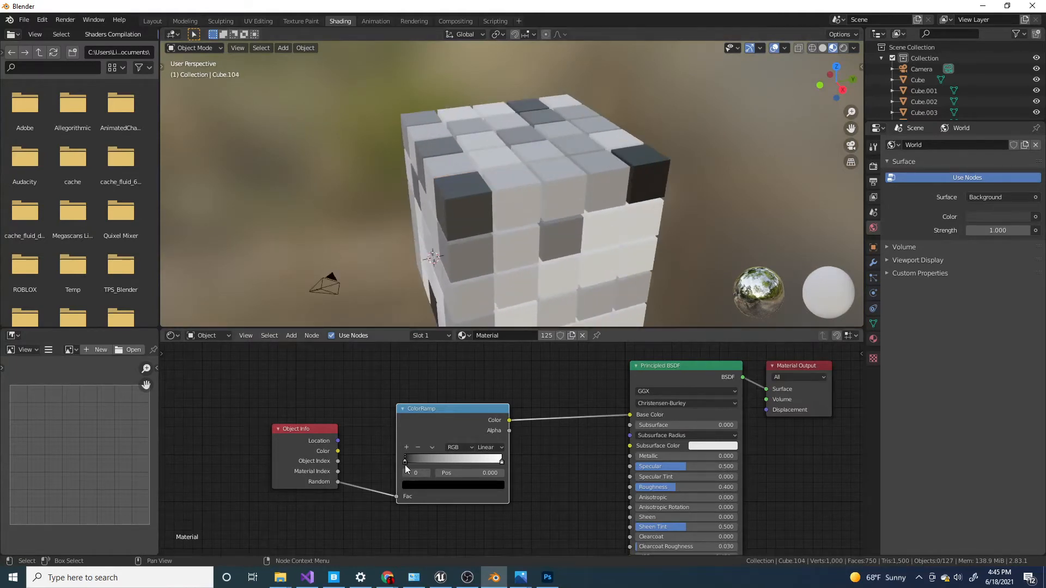
# Try the ColorRamp's black stop at position 0.845, check the cubes' shading, and return the stop to position 0.
pyautogui.moveTo(406, 461)
pyautogui.mouseDown()
pyautogui.moveTo(450, 461)
pyautogui.moveTo(405, 475)
pyautogui.moveTo(441, 463)
pyautogui.moveTo(403, 461)
pyautogui.mouseUp()
pyautogui.moveTo(405, 461); pyautogui.dragTo(486, 462)
pyautogui.scroll(-1, 634, 260)
pyautogui.moveTo(633, 260); pyautogui.dragTo(561, 253, button='middle')
pyautogui.scroll(3, 527, 282)
pyautogui.scroll(-1, 531, 278)
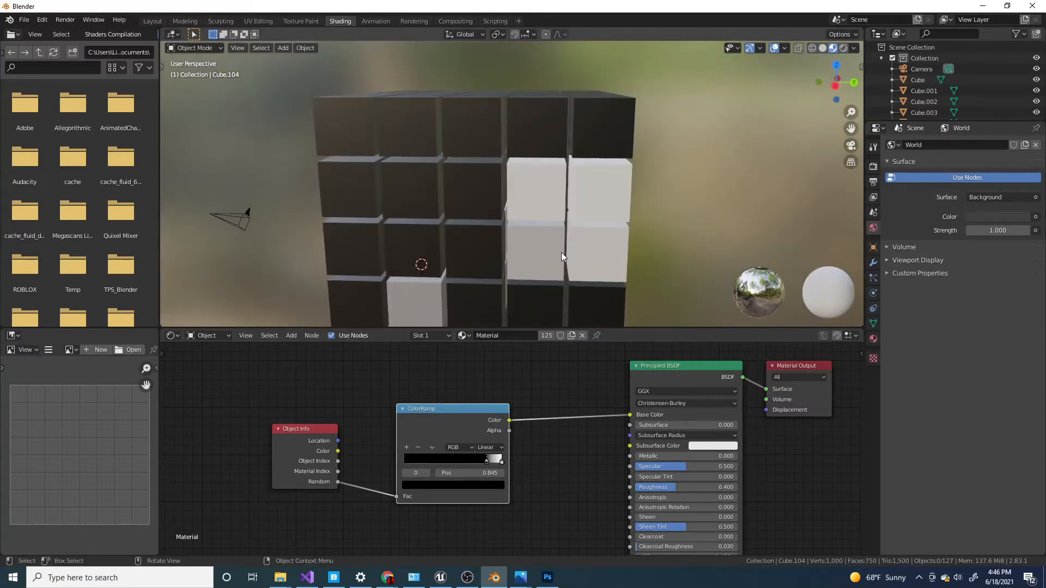
pyautogui.scroll(2, 561, 253)
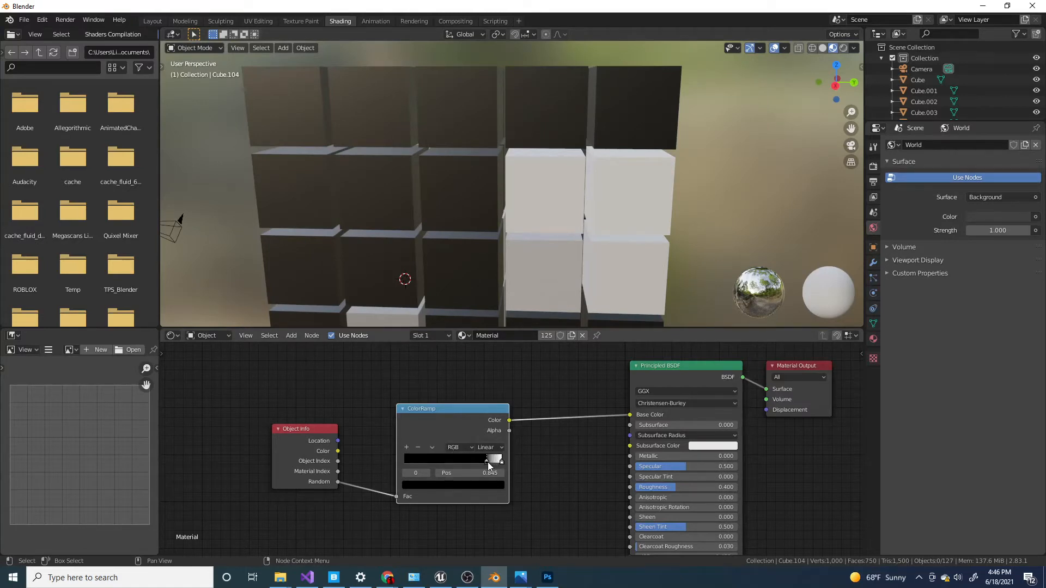
pyautogui.moveTo(489, 462); pyautogui.dragTo(339, 459)
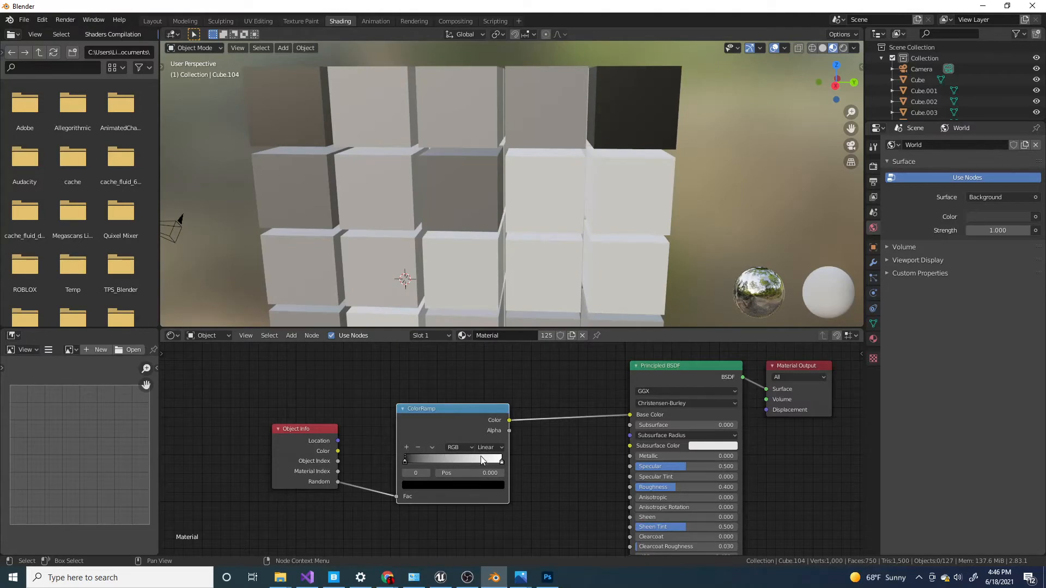
# Connect the Object Info node's Location output to the ColorRamp's Fac input and select all objects.
pyautogui.scroll(-4, 485, 160)
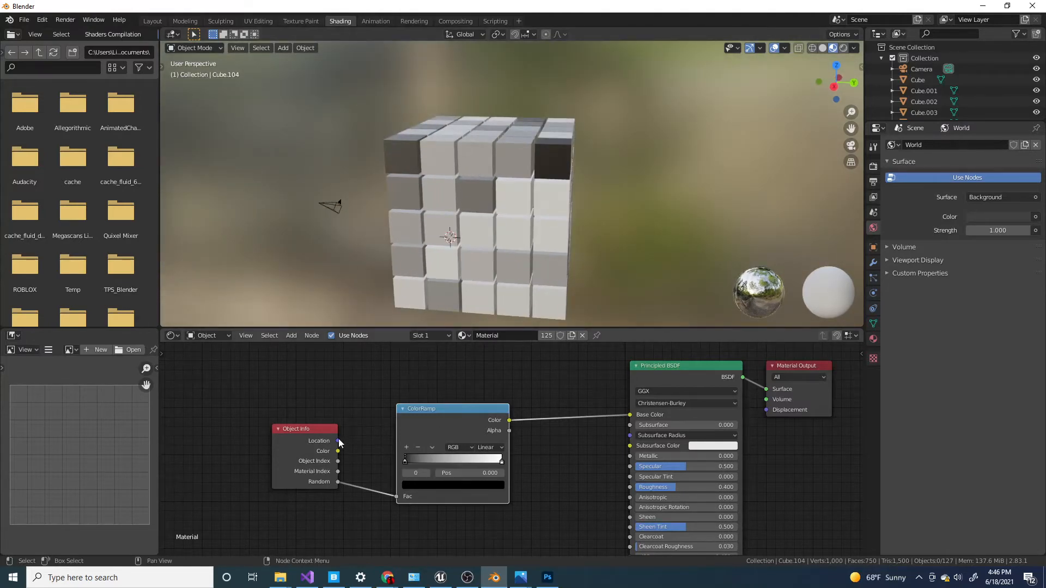
pyautogui.moveTo(338, 441); pyautogui.dragTo(400, 499)
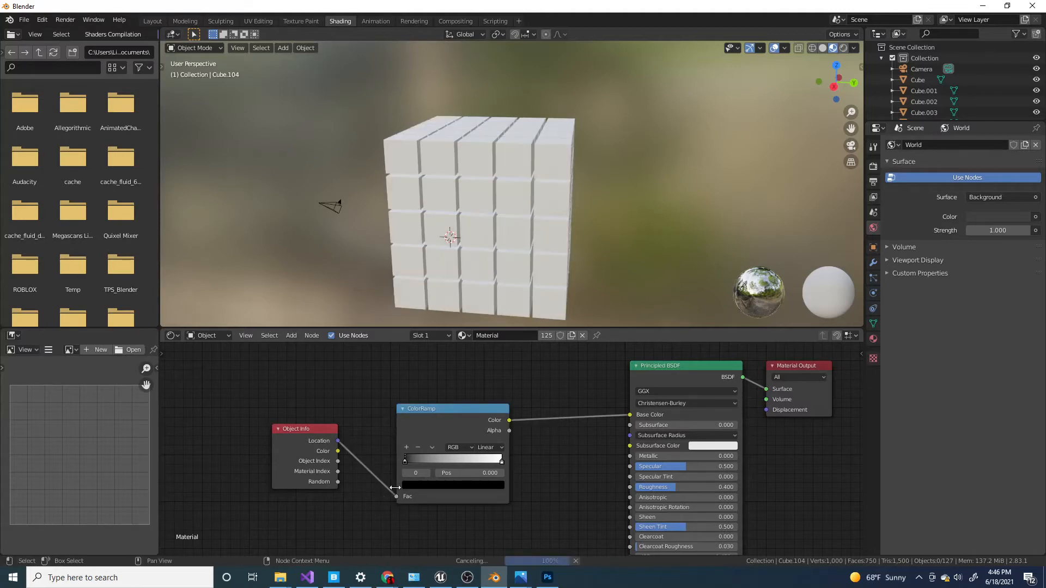
pyautogui.scroll(-2, 403, 292)
pyautogui.moveTo(403, 292); pyautogui.dragTo(442, 275, button='middle')
pyautogui.press('a')
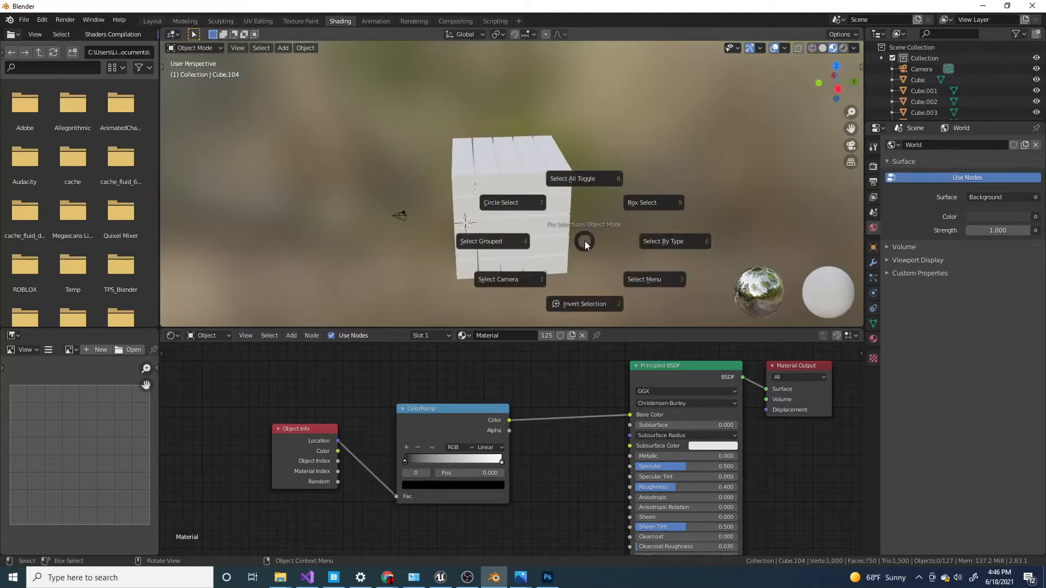
pyautogui.click(590, 142)
# Try moving all the objects in several directions to test how their location drives the color, cancelling each move.
pyautogui.press('g')
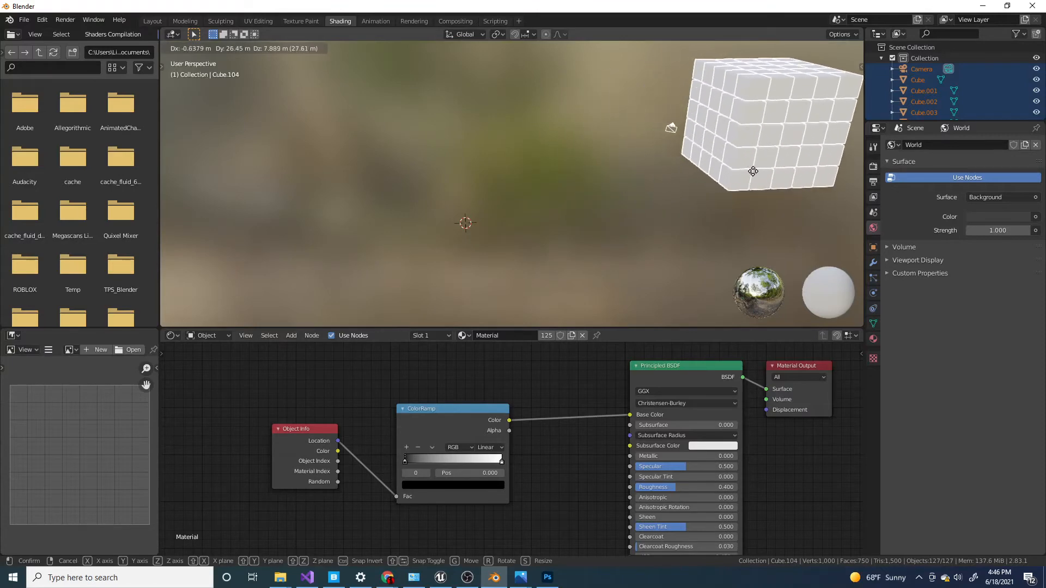
pyautogui.rightClick(692, 208)
pyautogui.scroll(-4, 655, 222)
pyautogui.moveTo(507, 245); pyautogui.dragTo(463, 247, button='middle')
pyautogui.press('g')
pyautogui.rightClick(570, 173)
pyautogui.press('g')
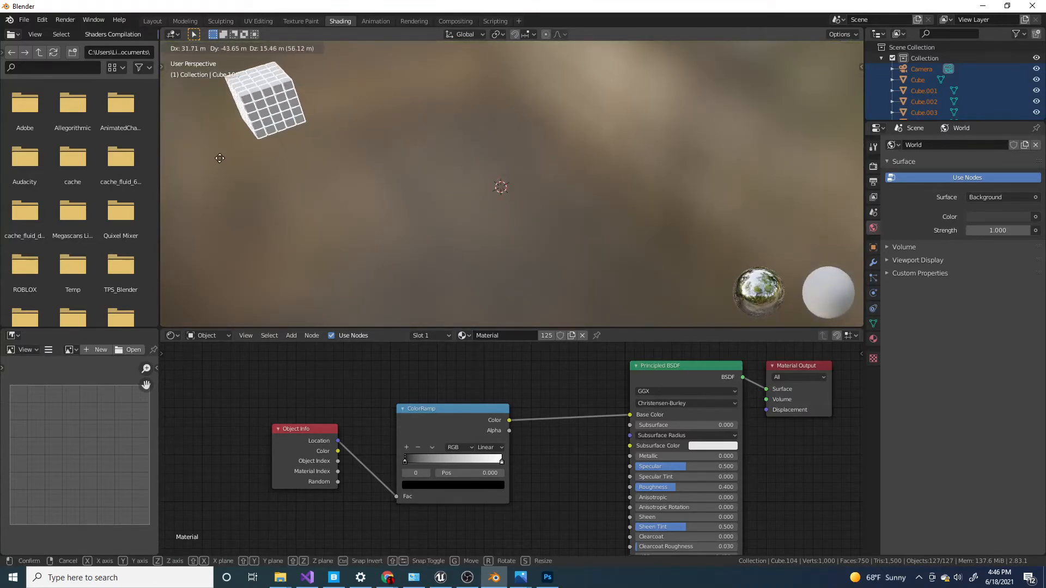
pyautogui.rightClick(223, 159)
pyautogui.press('g')
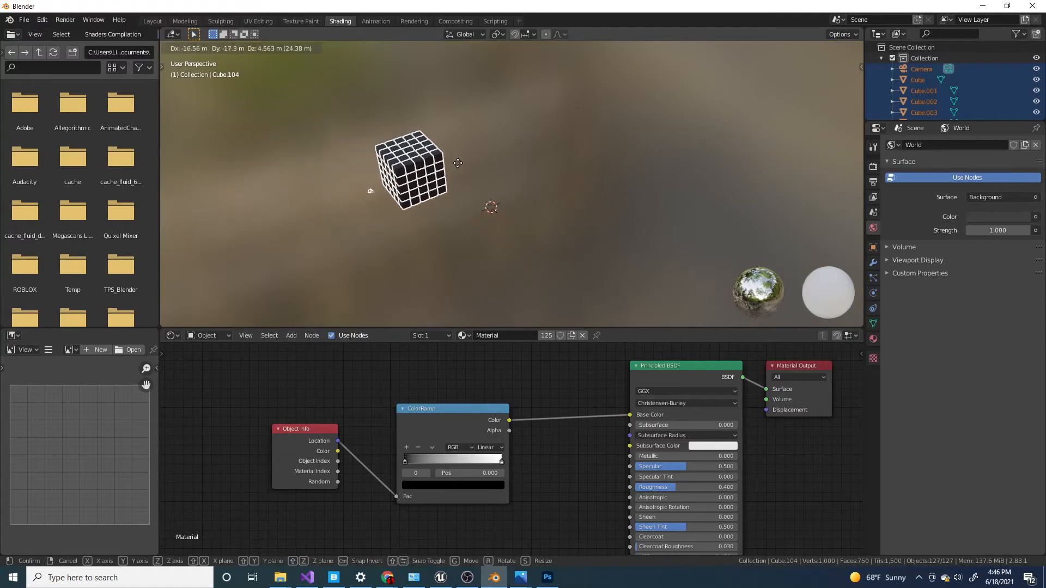
pyautogui.rightClick(485, 166)
pyautogui.scroll(3, 588, 236)
# Move the whole cube grid off the world origin and bring it back to test the location-based shading.
pyautogui.press('g')
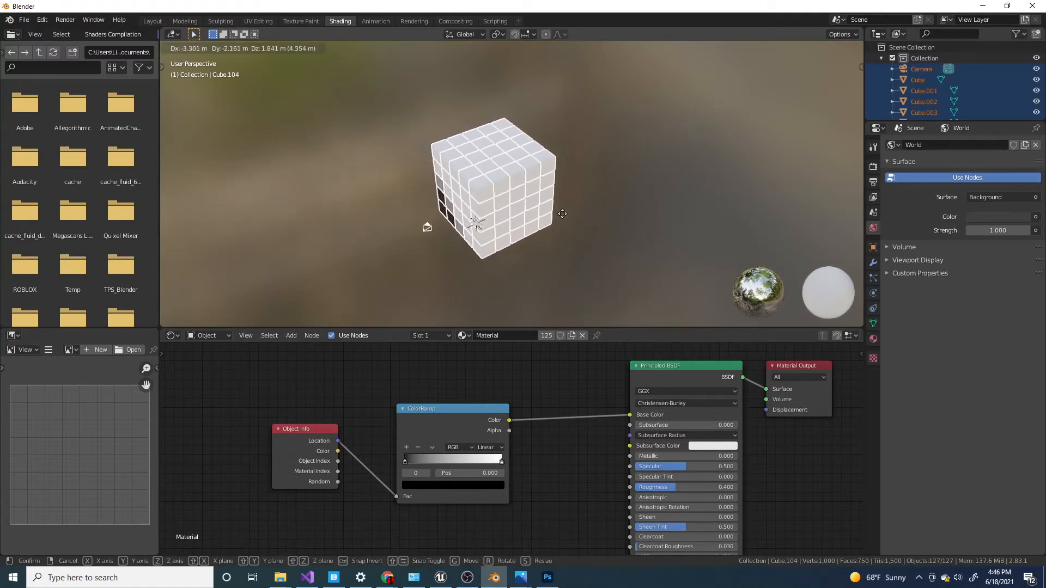
pyautogui.click(347, 209)
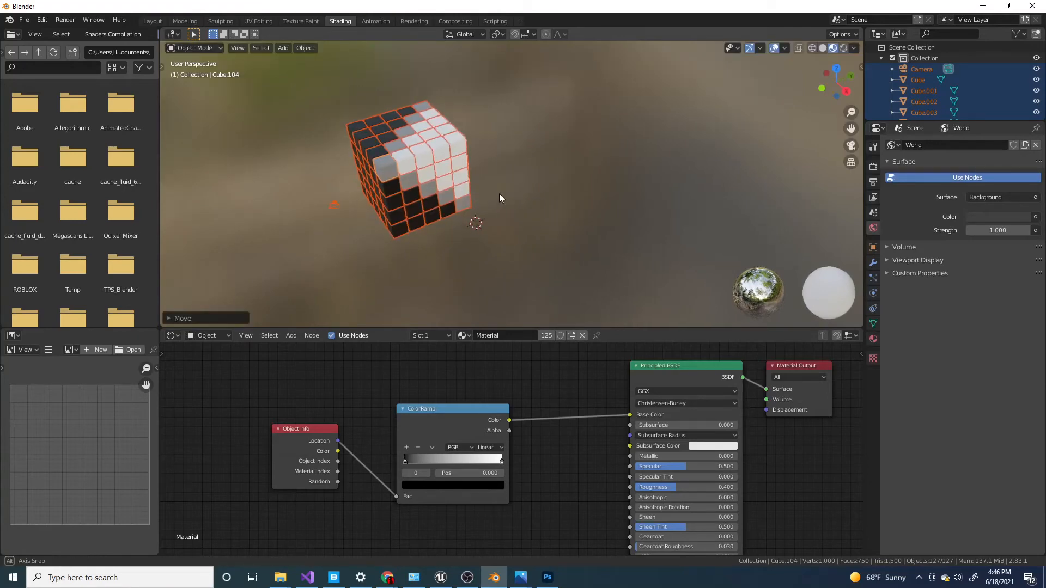
pyautogui.moveTo(499, 194); pyautogui.dragTo(351, 187, button='middle')
pyautogui.press('g')
pyautogui.click(512, 200)
pyautogui.moveTo(559, 200); pyautogui.dragTo(512, 206, button='middle')
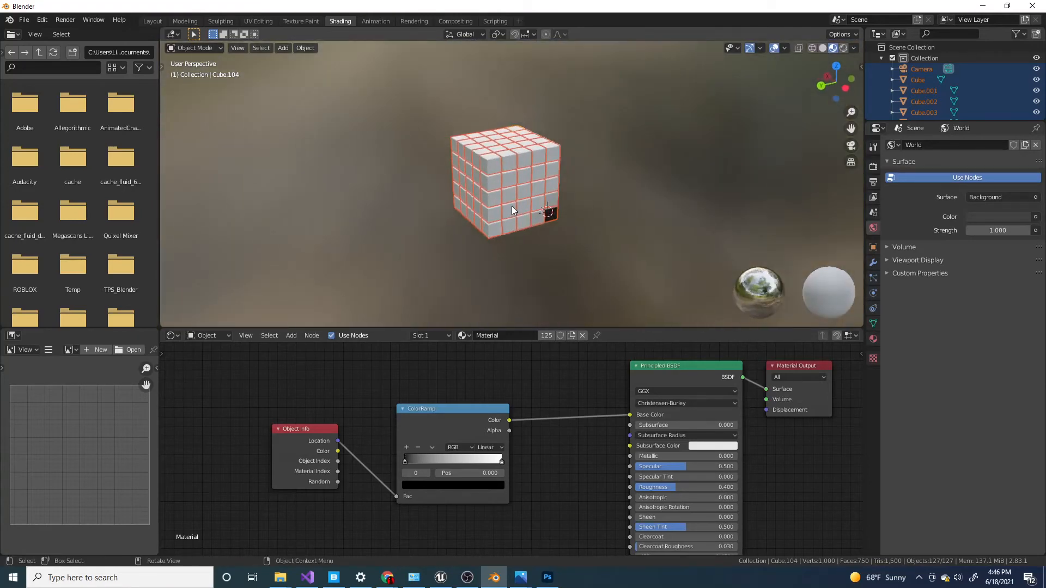
pyautogui.press('g')
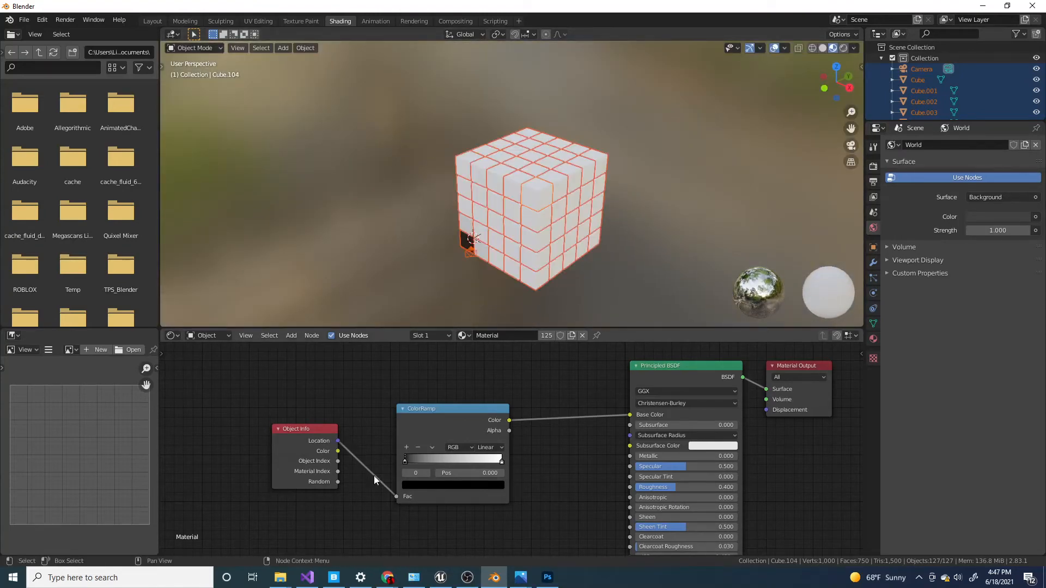
# Reconnect the Object Info node's Random output to the ColorRamp's Fac and add ramp stops at 0.500, 0.250 and 0.750.
pyautogui.moveTo(398, 497)
pyautogui.mouseDown()
pyautogui.moveTo(337, 485)
pyautogui.moveTo(401, 498)
pyautogui.mouseUp()
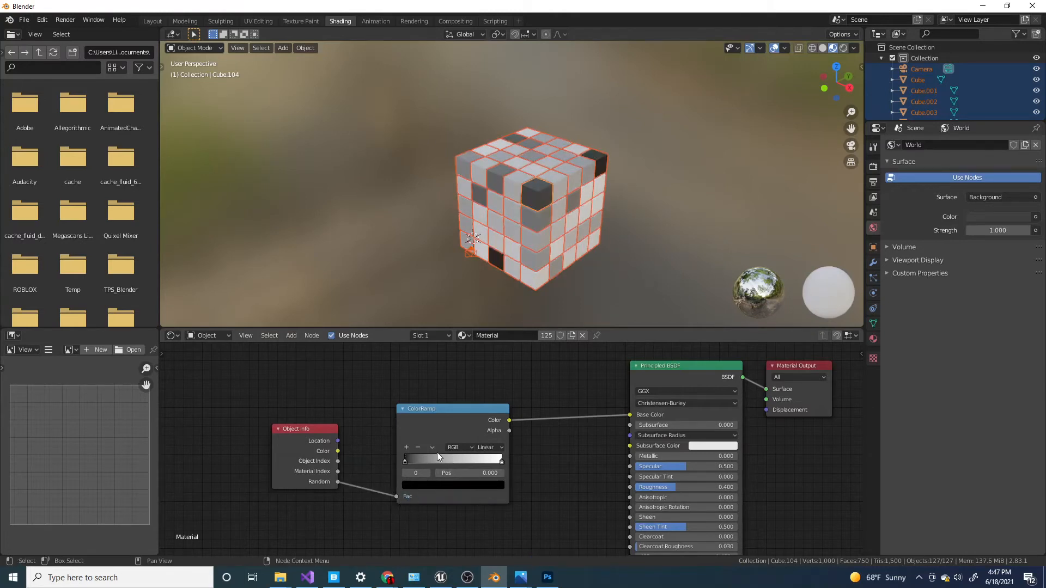
pyautogui.click(407, 448)
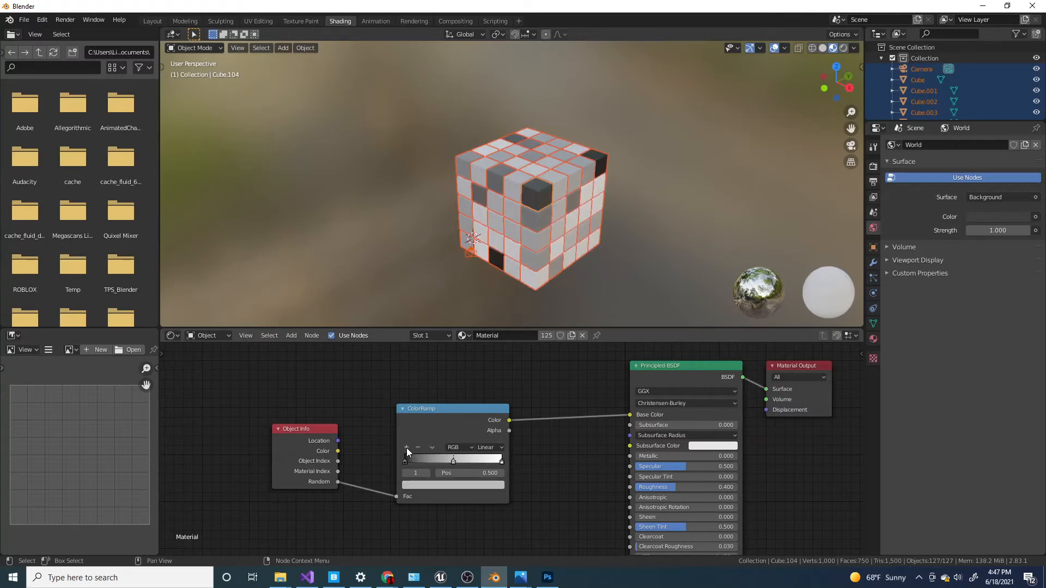
pyautogui.click(407, 448)
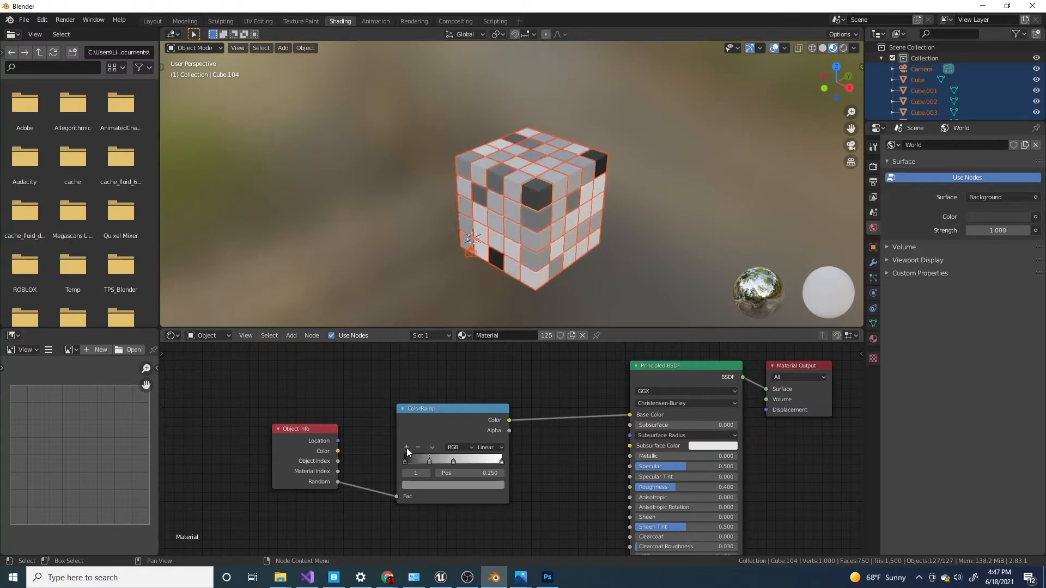
pyautogui.click(502, 462)
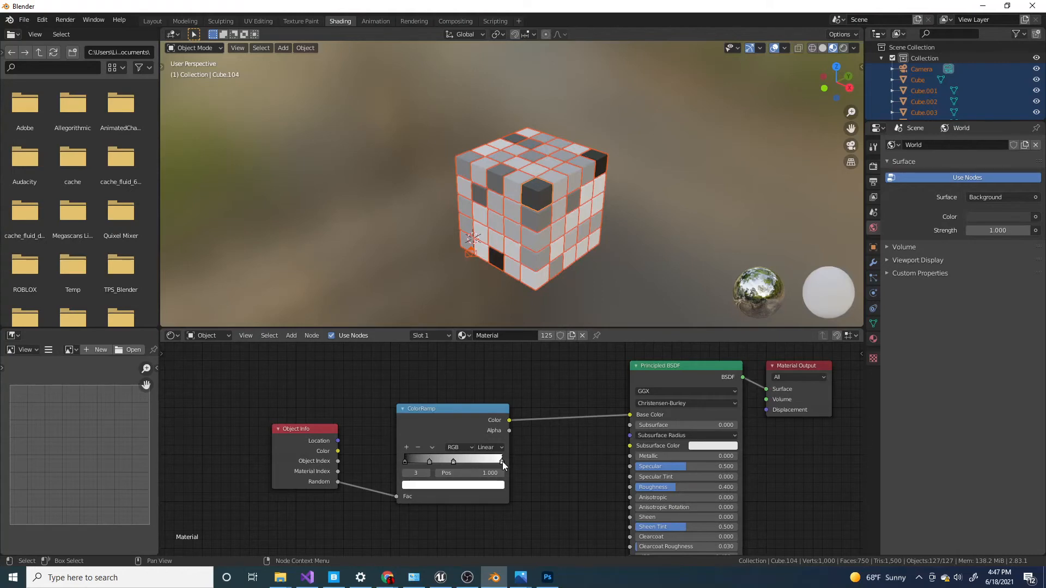
pyautogui.click(406, 448)
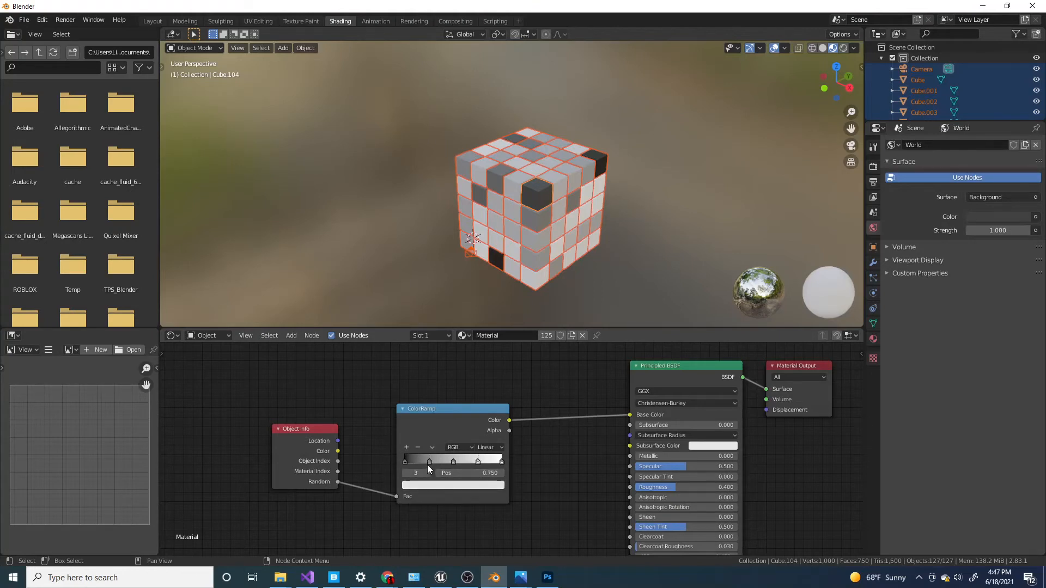
# Set the ColorRamp's first stop to bright red at full value.
pyautogui.click(403, 462)
pyautogui.click(423, 485)
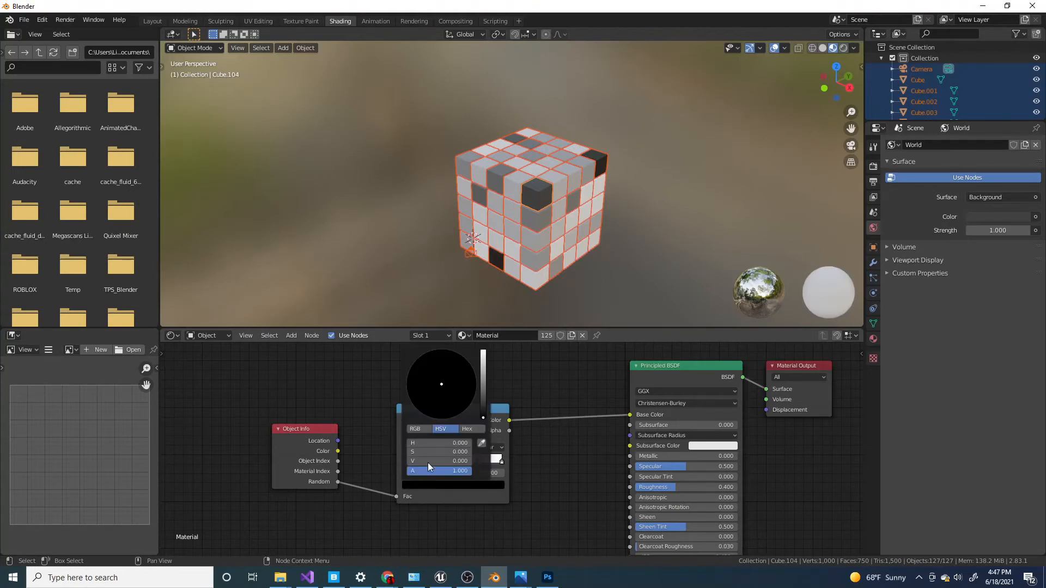
pyautogui.moveTo(484, 384); pyautogui.dragTo(484, 347)
pyautogui.click(441, 419)
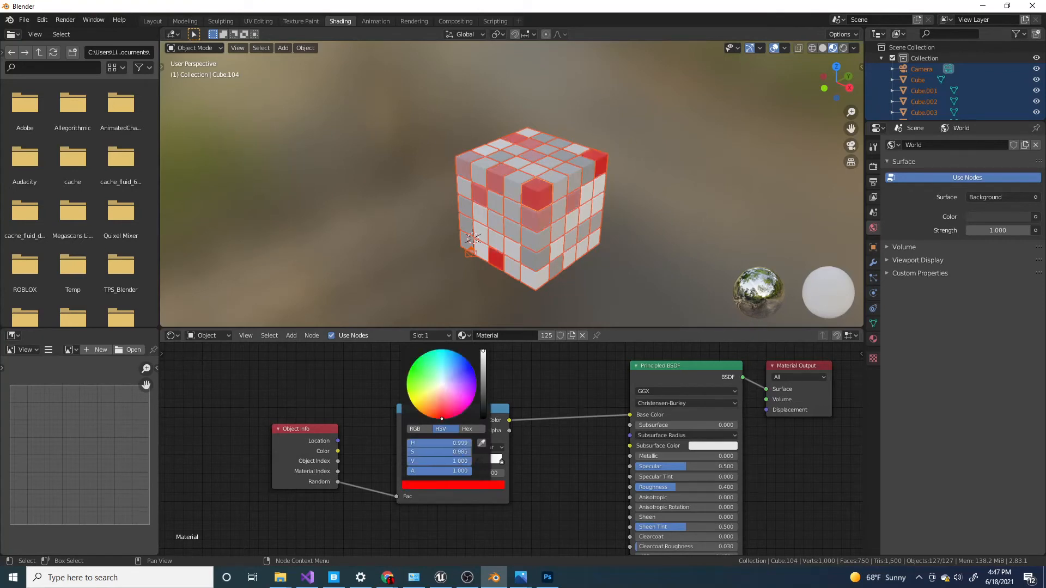
# Set the ColorRamp's stop at 0.250 to a bright, fully saturated orange.
pyautogui.click(430, 462)
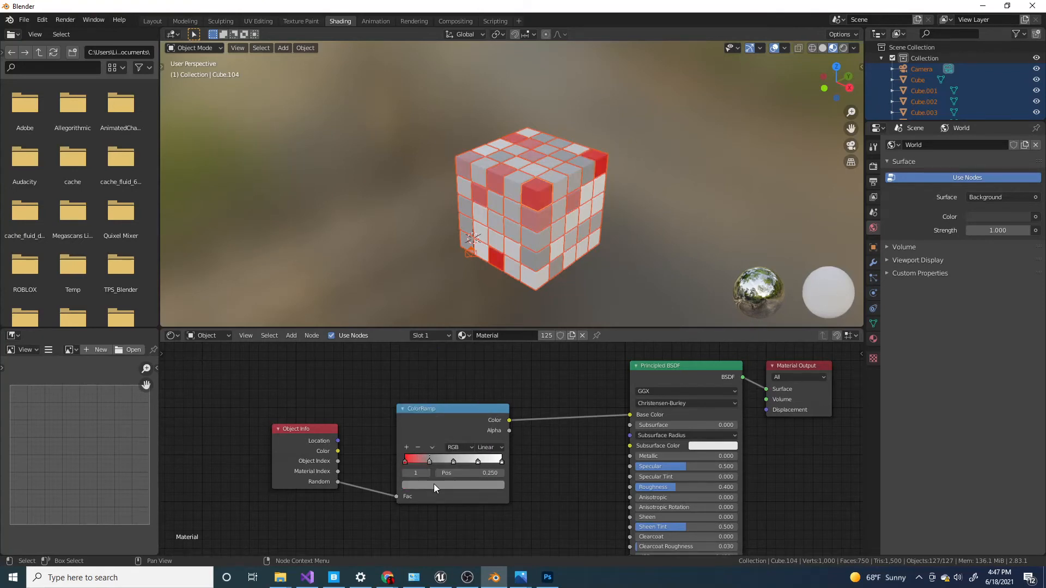
pyautogui.click(433, 484)
pyautogui.moveTo(435, 409); pyautogui.dragTo(429, 418)
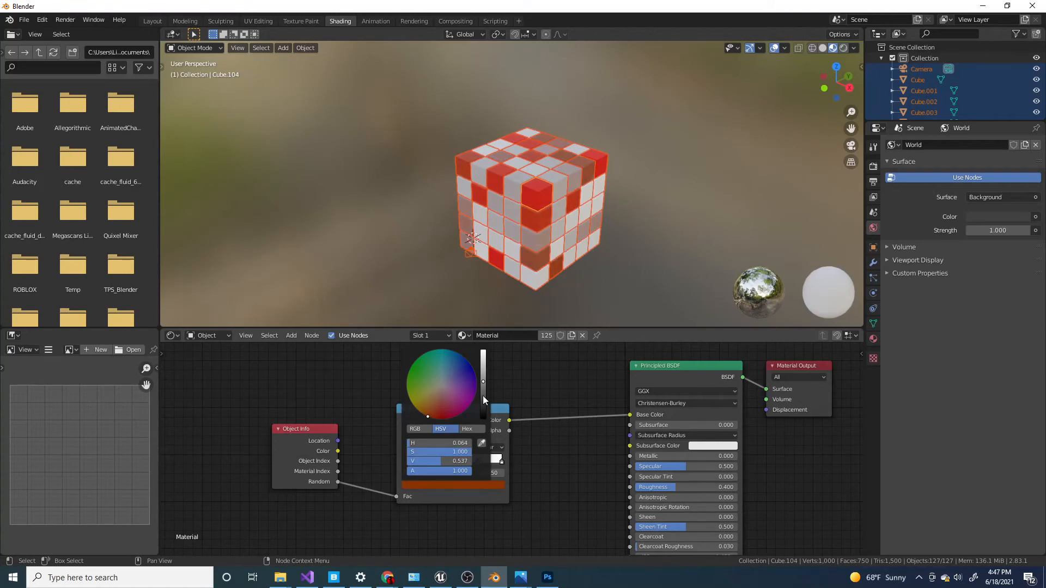
pyautogui.moveTo(482, 378); pyautogui.dragTo(483, 364)
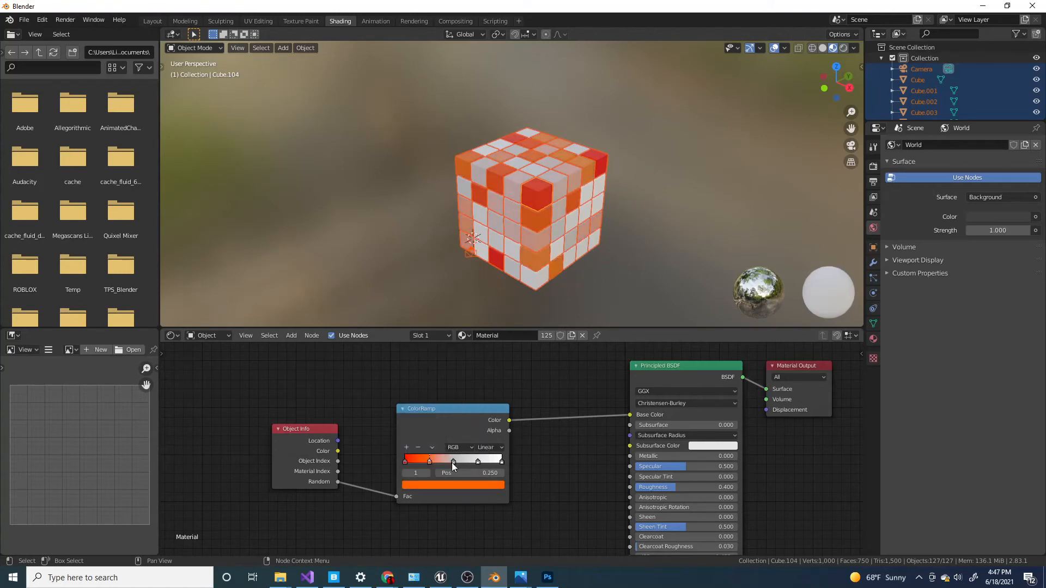
# Set the ColorRamp's middle stop at 0.500 to bright green with hue 0.305, saturation 1.000 and value 1.000.
pyautogui.click(453, 462)
pyautogui.click(448, 485)
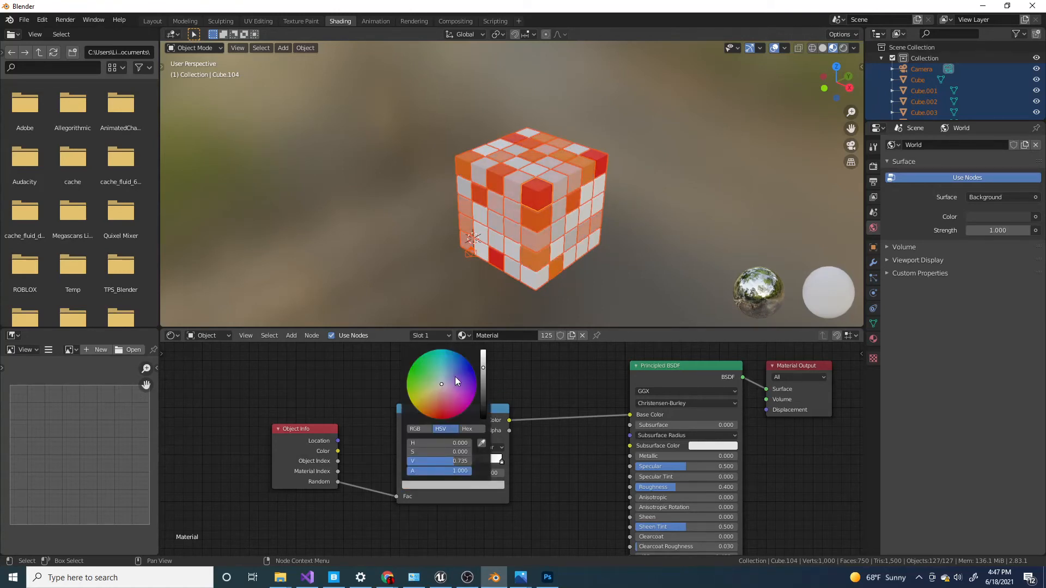
pyautogui.click(483, 354)
pyautogui.moveTo(434, 387); pyautogui.dragTo(408, 373)
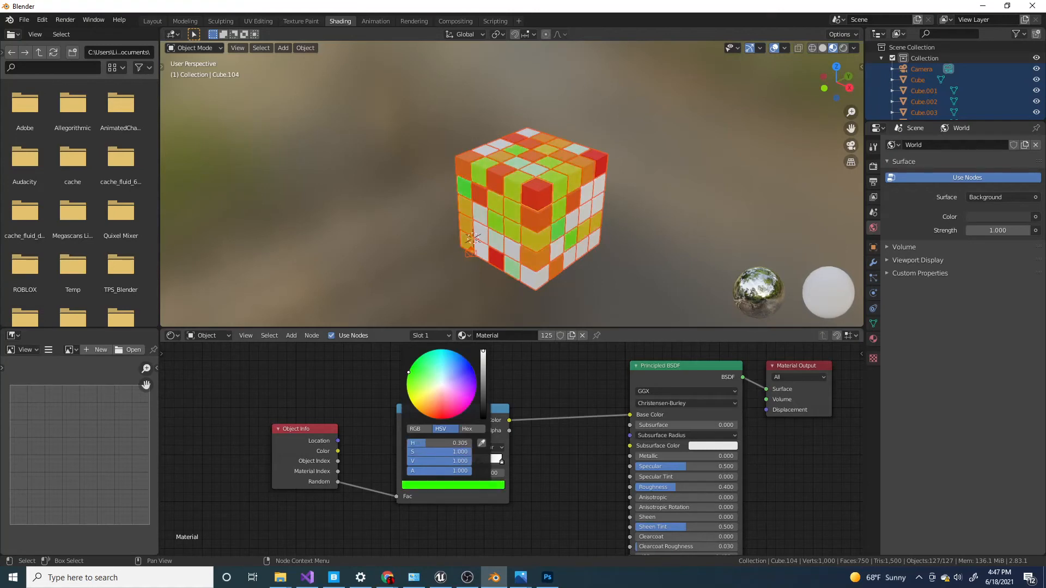
# Color the ColorRamp's stop at 0.750 blue and its last stop at 1.000 magenta.
pyautogui.click(478, 462)
pyautogui.click(452, 485)
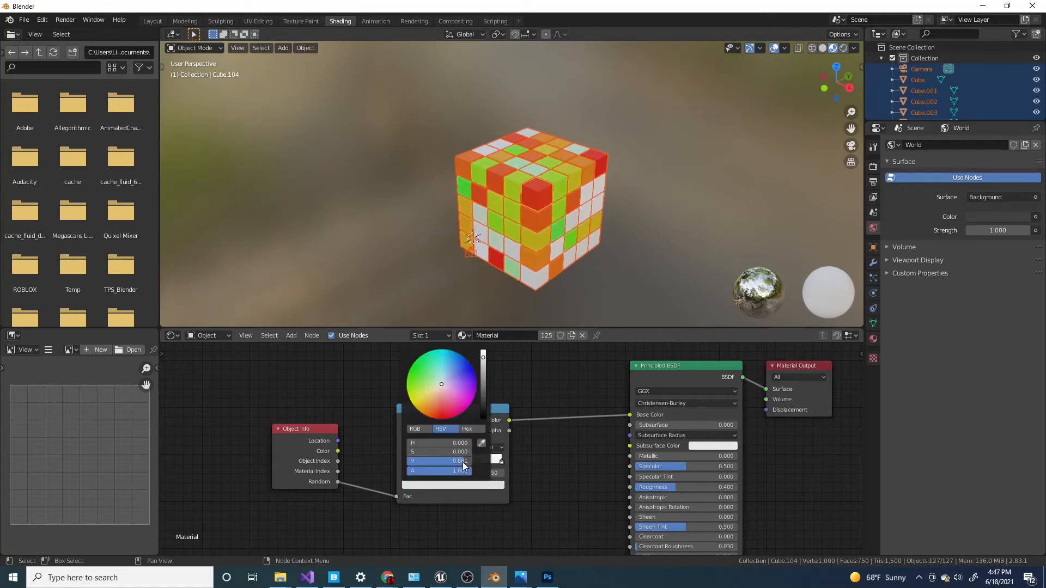
pyautogui.click(472, 367)
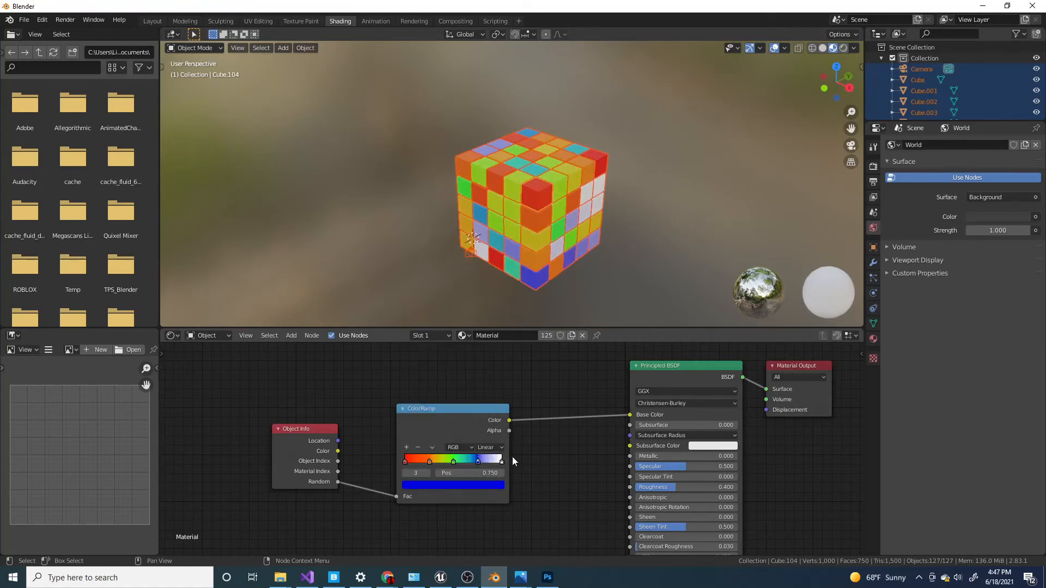
pyautogui.click(501, 462)
pyautogui.click(474, 485)
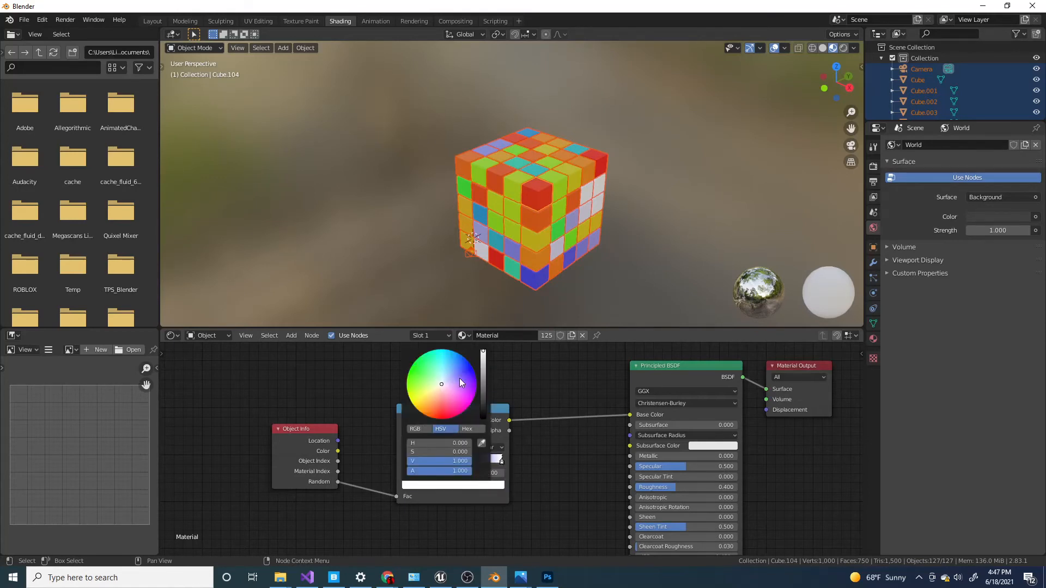
pyautogui.moveTo(460, 382); pyautogui.dragTo(476, 379)
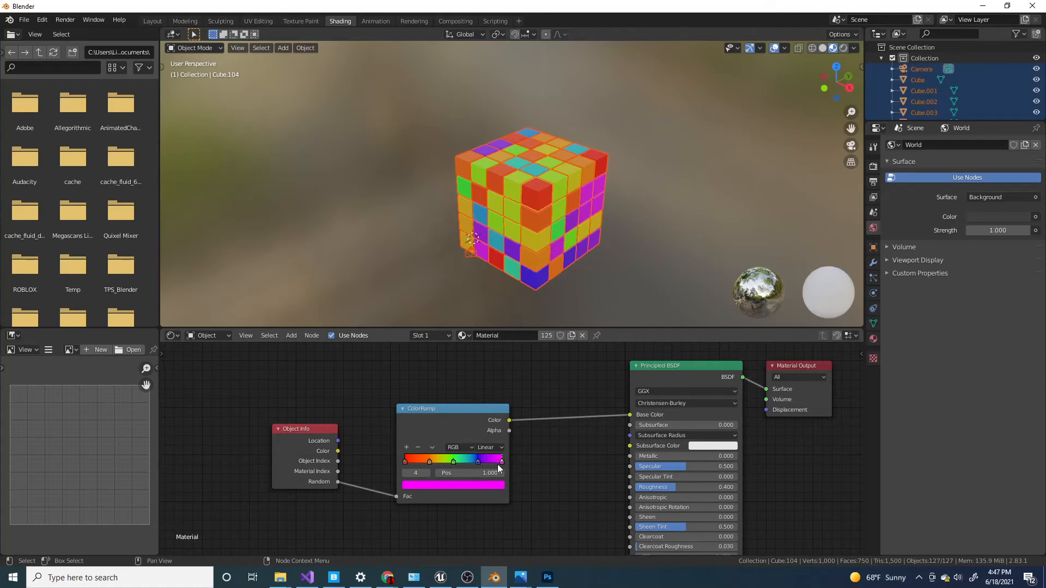
# Nudge the ColorRamp's orange stop slightly toward red and move the blue stop to about 0.741.
pyautogui.moveTo(431, 464); pyautogui.dragTo(426, 466)
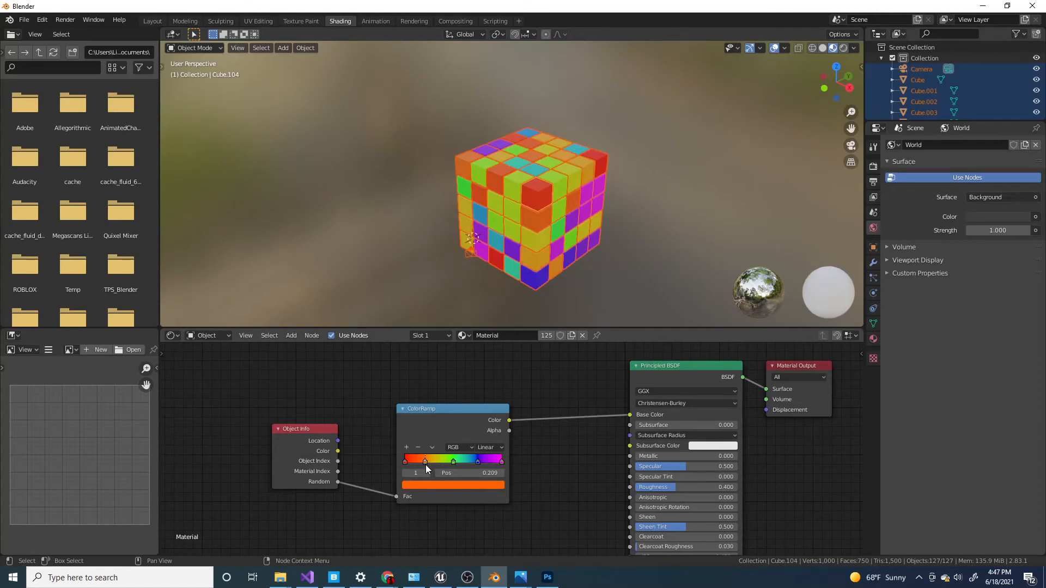
pyautogui.click(454, 463)
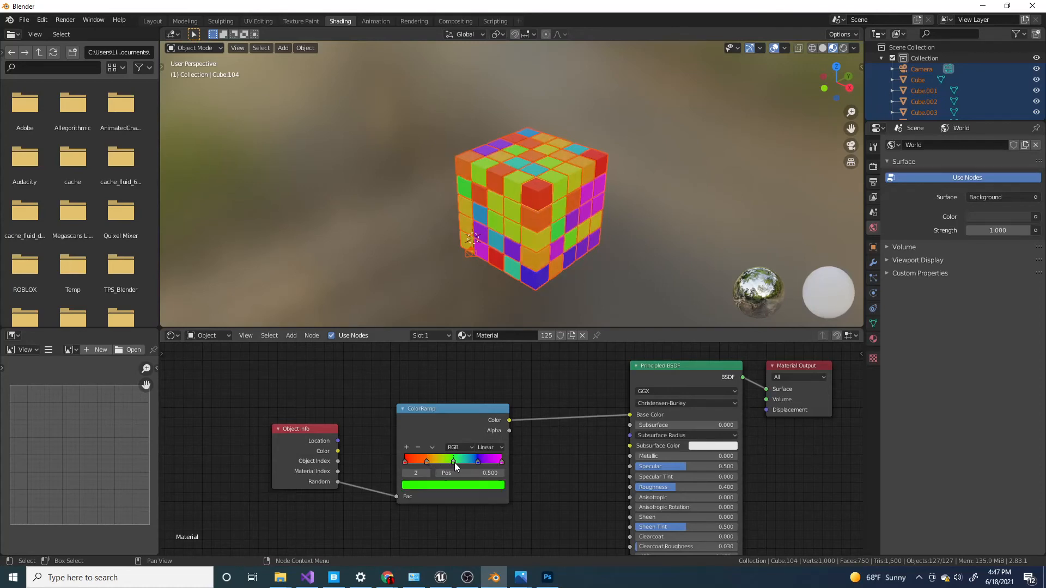
pyautogui.moveTo(477, 462); pyautogui.dragTo(476, 462)
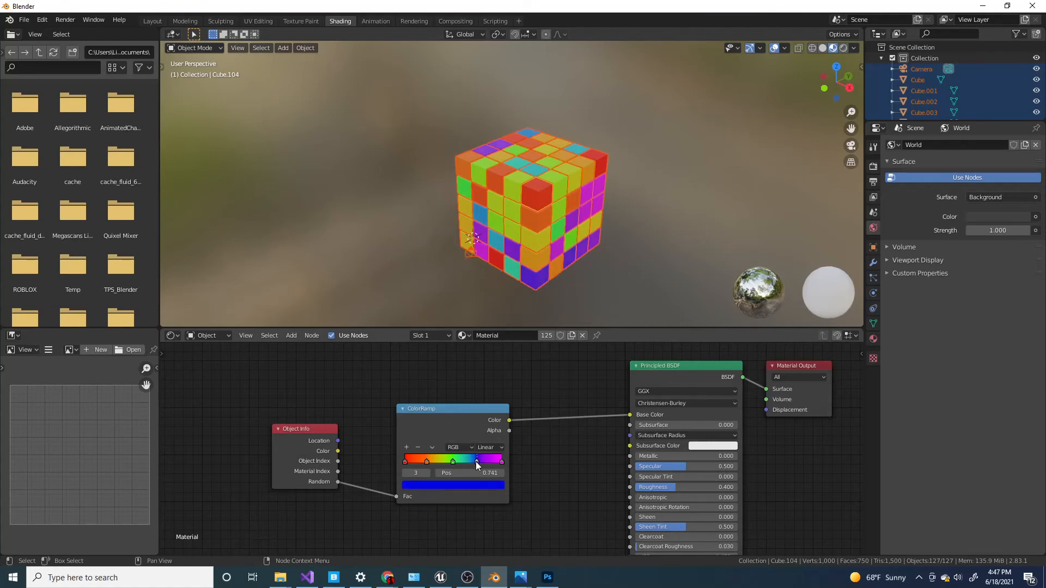
# Deselect all the objects and view the colored cube grid from another side.
pyautogui.scroll(-3, 566, 273)
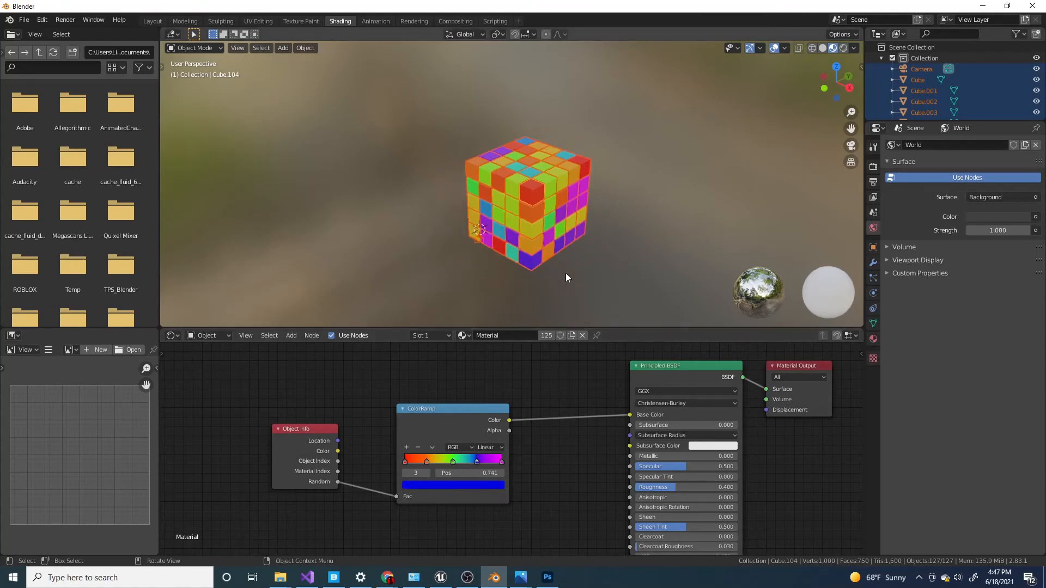
pyautogui.click(593, 247)
pyautogui.scroll(5, 594, 246)
pyautogui.scroll(-1, 594, 246)
pyautogui.moveTo(593, 246); pyautogui.dragTo(516, 247, button='middle')
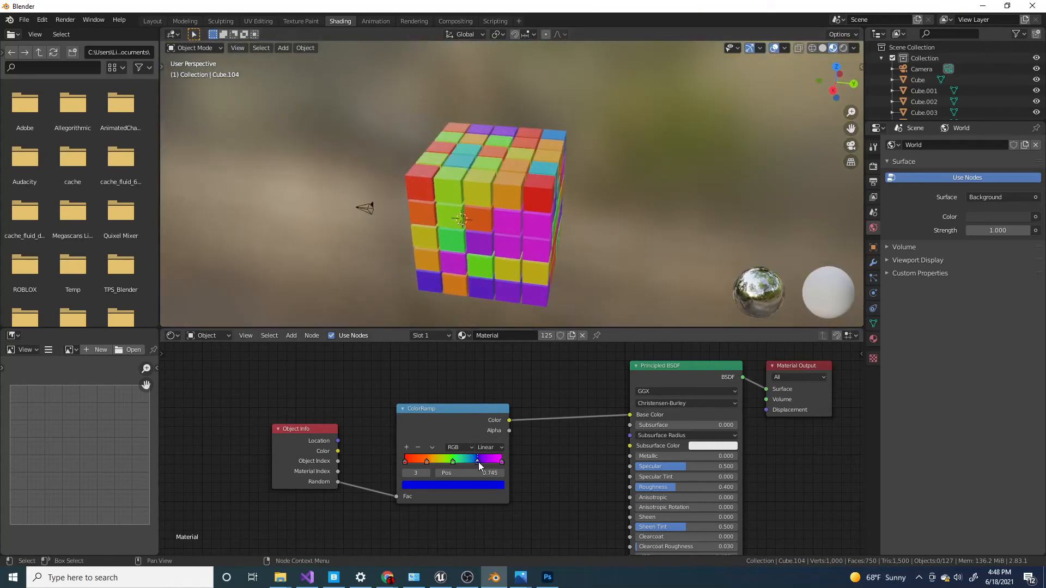
# Reposition the ColorRamp's inner stops, with orange at about 0.232 and green at about 0.605.
pyautogui.moveTo(477, 462); pyautogui.dragTo(416, 462)
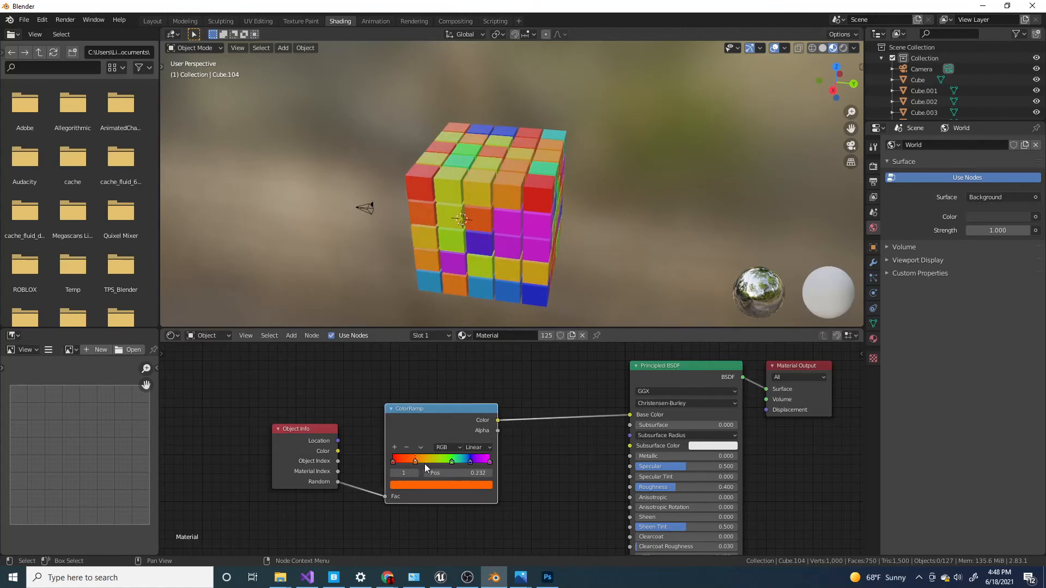
pyautogui.click(452, 461)
pyautogui.click(446, 486)
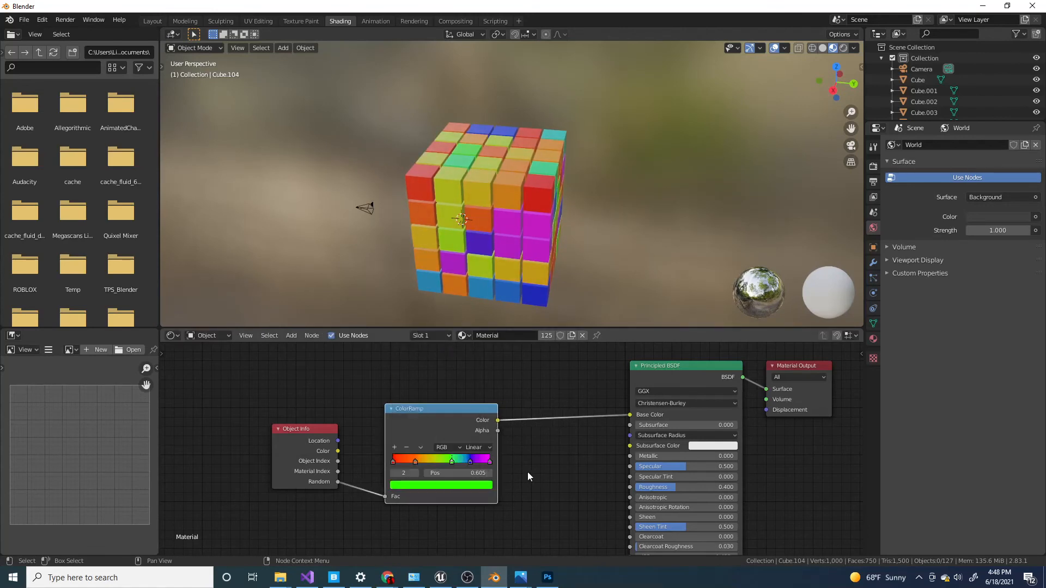
# Add a yellow ColorRamp stop at 0.418 between orange and green, and move the orange stop to 0.200.
pyautogui.click(394, 448)
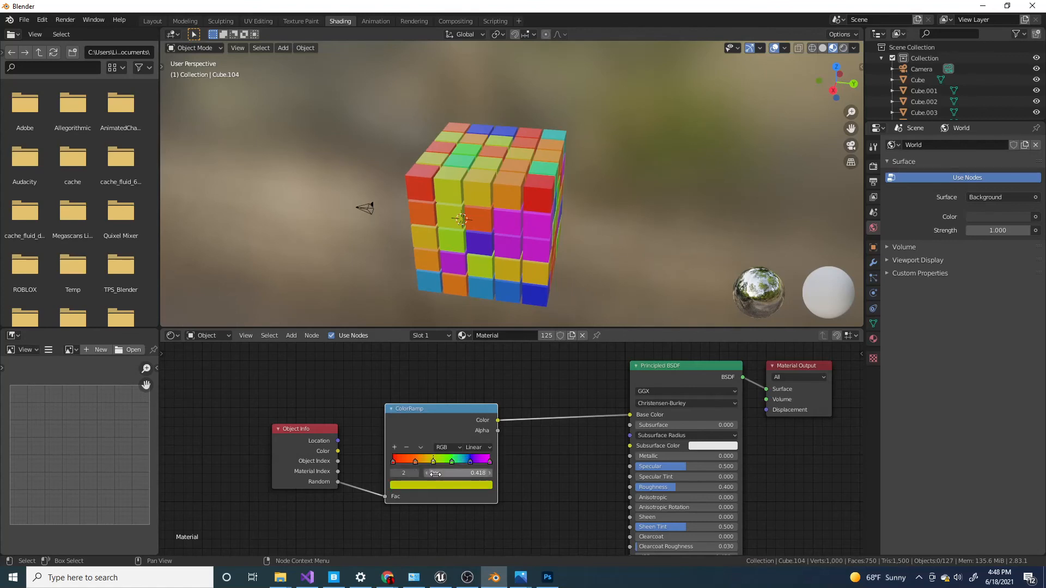
pyautogui.moveTo(415, 462); pyautogui.dragTo(412, 463)
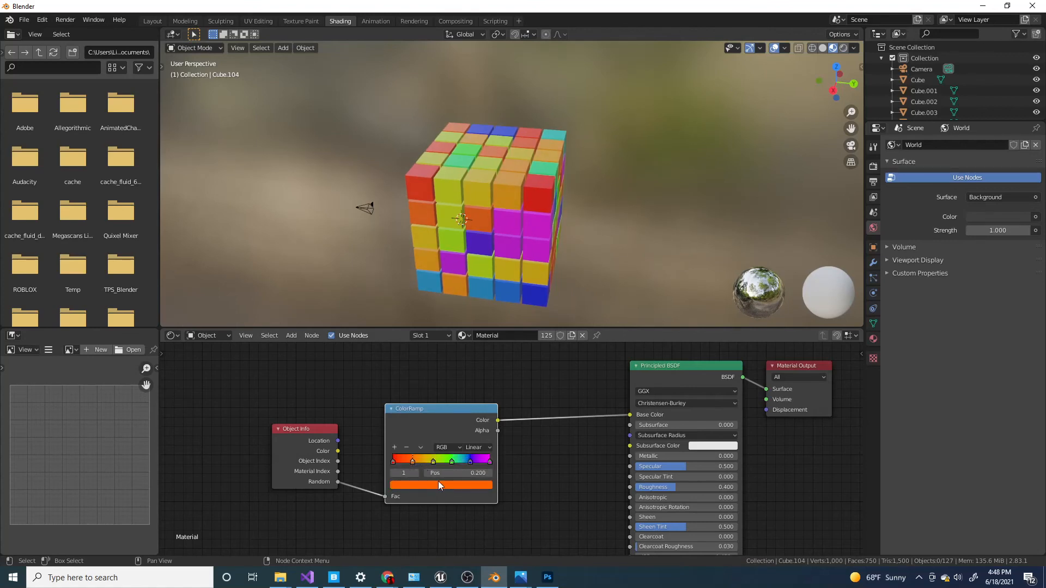
pyautogui.click(433, 462)
pyautogui.click(435, 486)
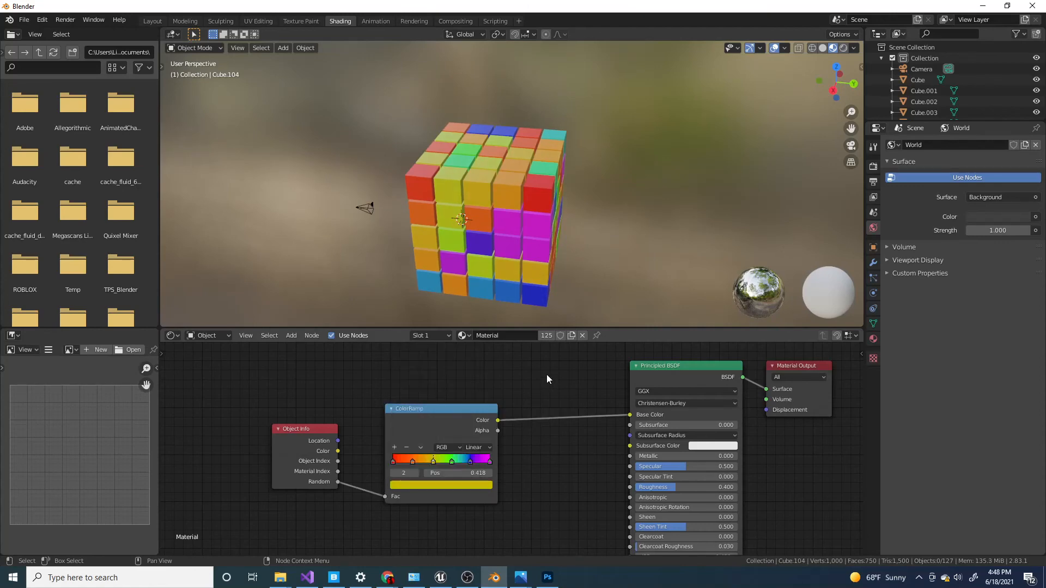
# Examine the randomly colored cube grid from several sides along with the finished node setup.
pyautogui.scroll(-1, 547, 375)
pyautogui.scroll(3, 512, 407)
pyautogui.scroll(-3, 517, 409)
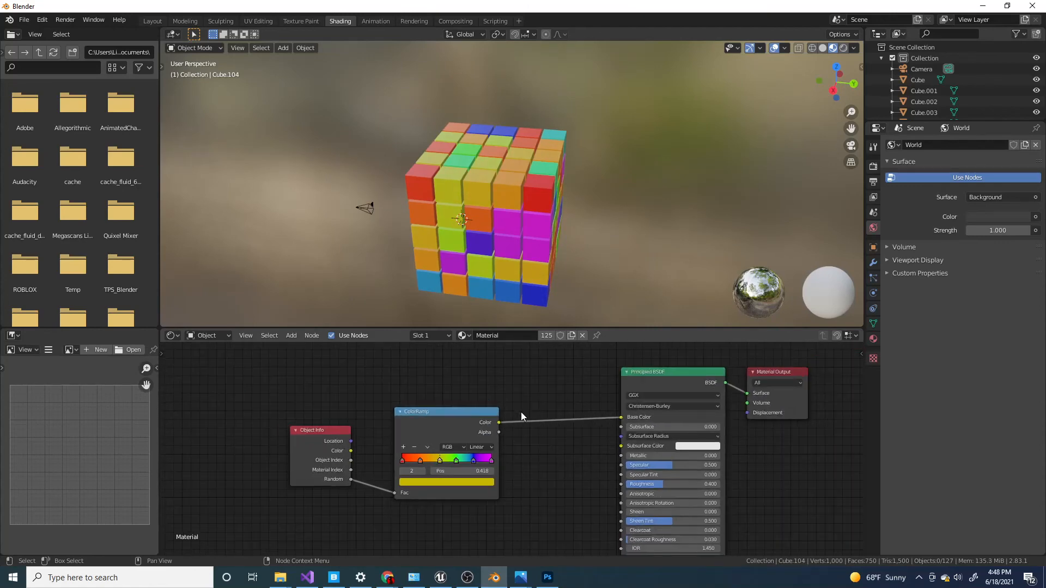
pyautogui.scroll(-2, 521, 411)
pyautogui.moveTo(519, 226); pyautogui.dragTo(554, 206, button='middle')
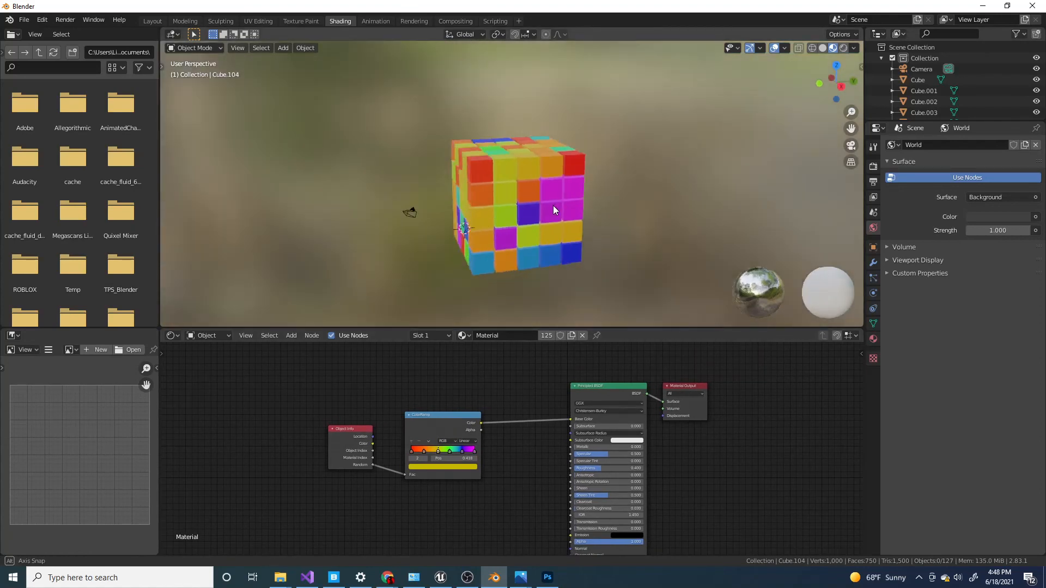
pyautogui.scroll(4, 506, 247)
pyautogui.moveTo(470, 248); pyautogui.dragTo(549, 248, button='middle')
pyautogui.scroll(-3, 520, 261)
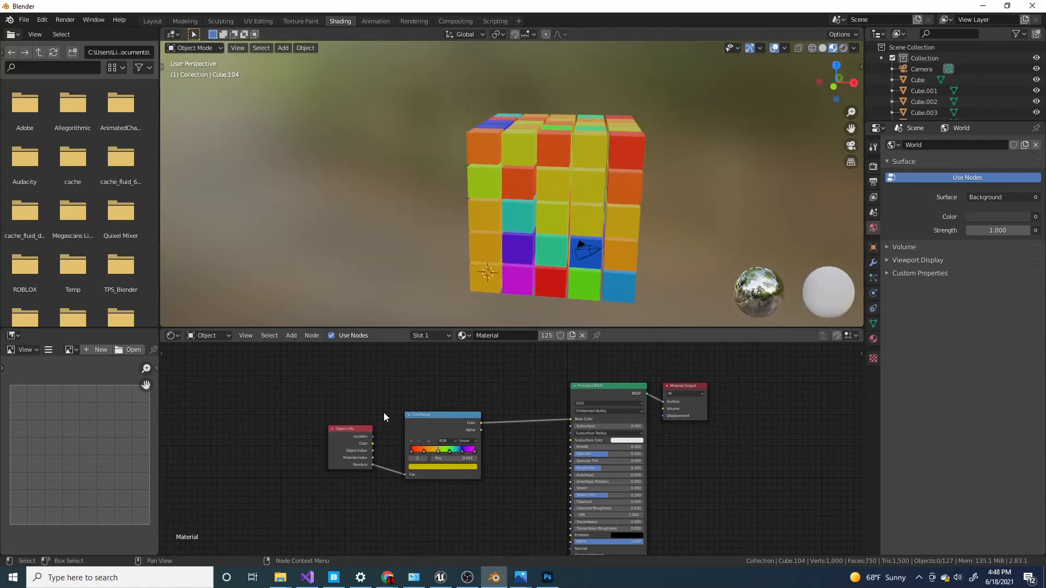
# Connect the Object Info node's Location output to the ColorRamp's Fac and try moving all objects to test the location-driven rainbow colors.
pyautogui.moveTo(371, 439); pyautogui.dragTo(405, 476)
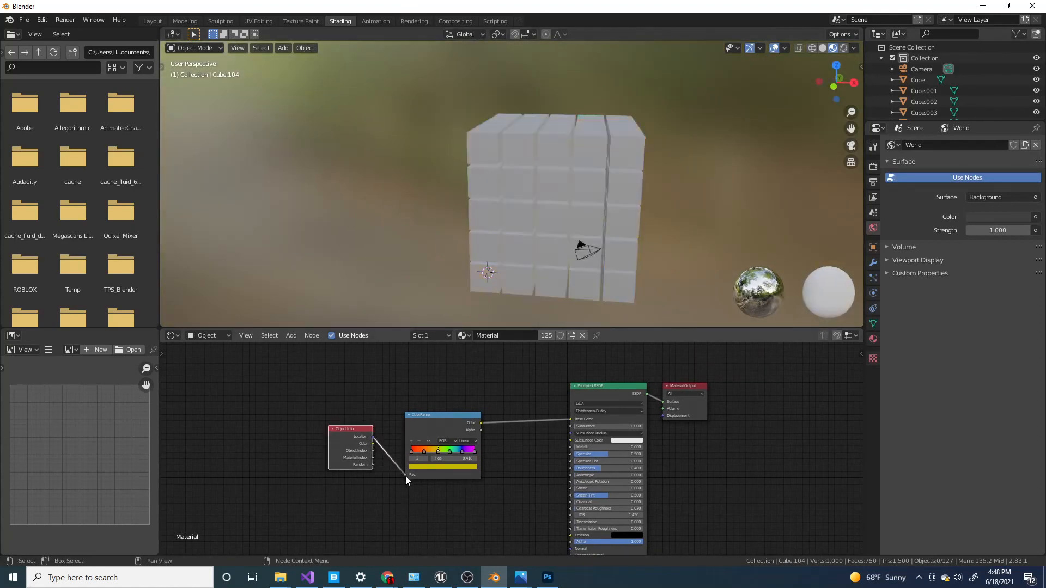
pyautogui.press('a')
pyautogui.click(614, 116)
pyautogui.scroll(-3, 610, 126)
pyautogui.press('g')
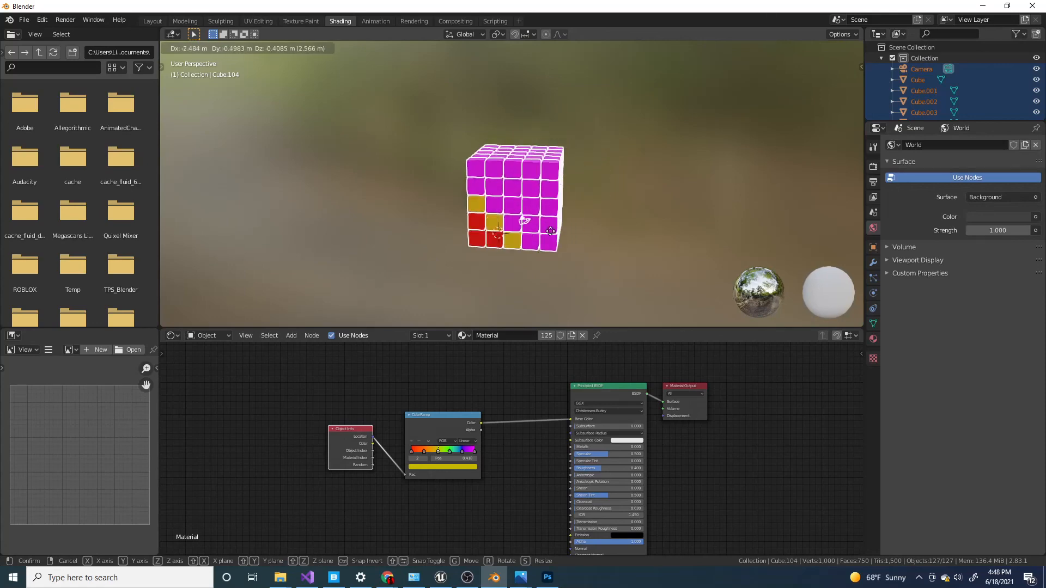
pyautogui.click(548, 239)
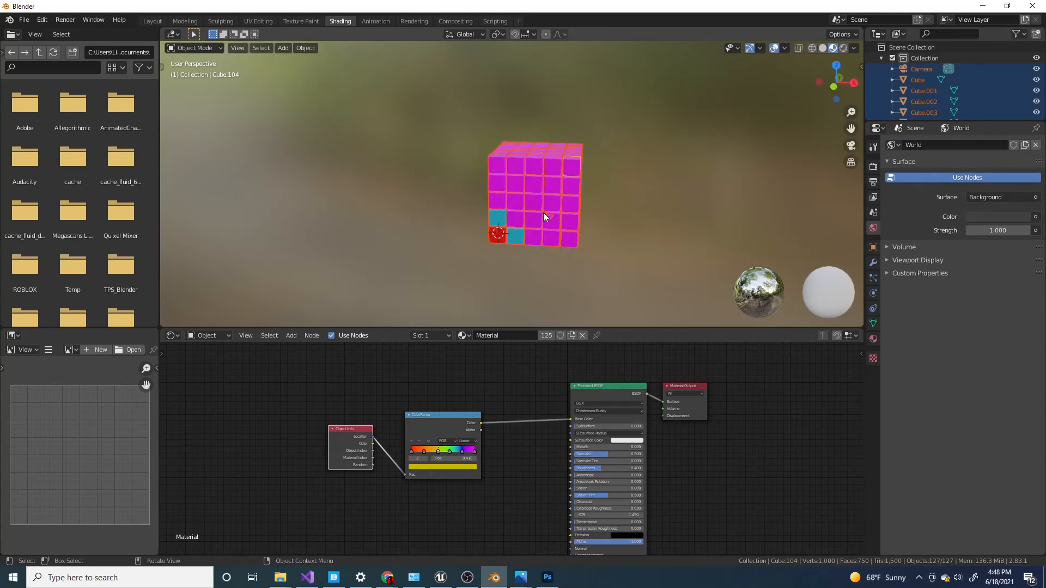
# Try moving all the objects once more, cancel the move, and switch to OBS.
pyautogui.press('g')
pyautogui.rightClick(551, 238)
pyautogui.hotkey('alt', 'Tab')
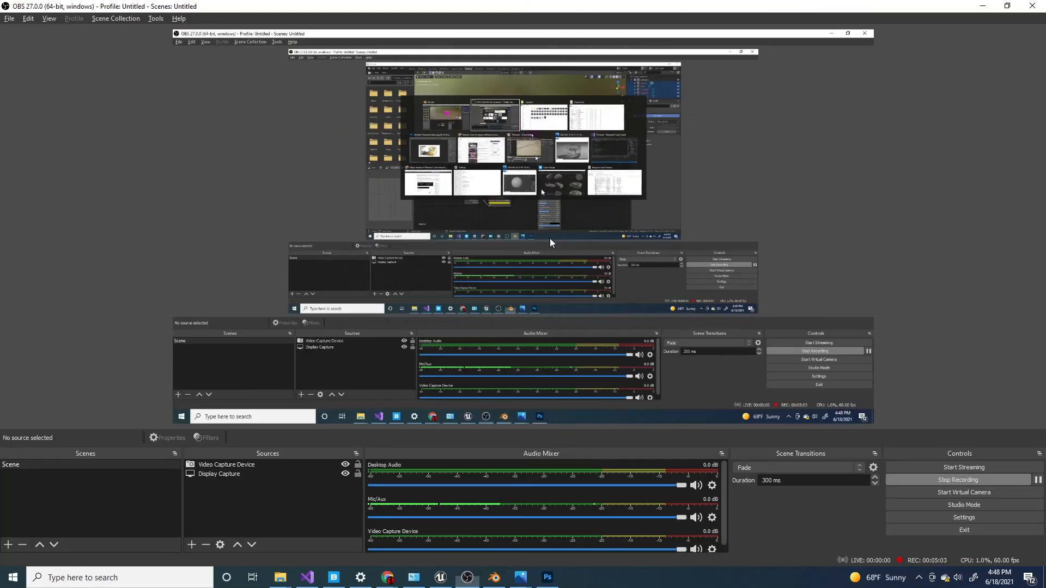